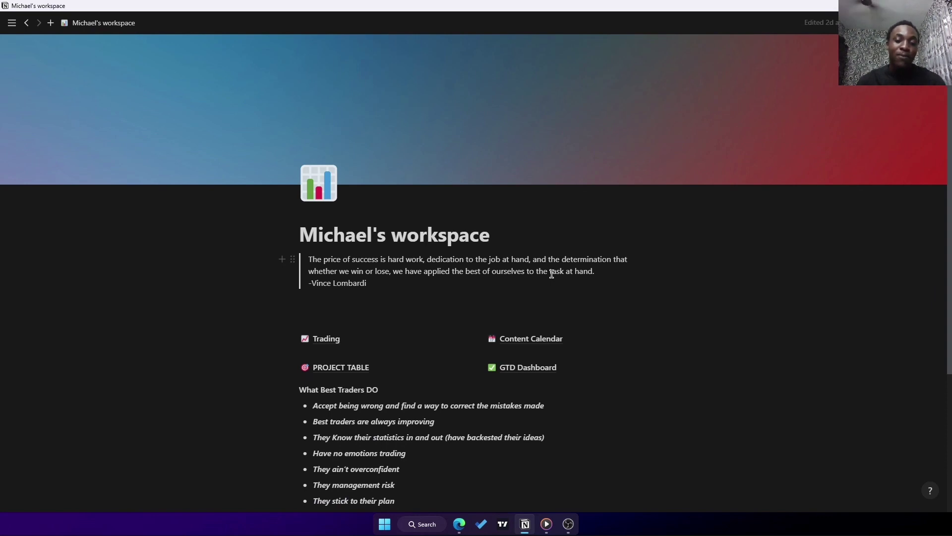
- Go to the Trading page's Weekly ASR subpage with its 2020 and 2021 quarter toggles
scroll(453, 357, down, 2)
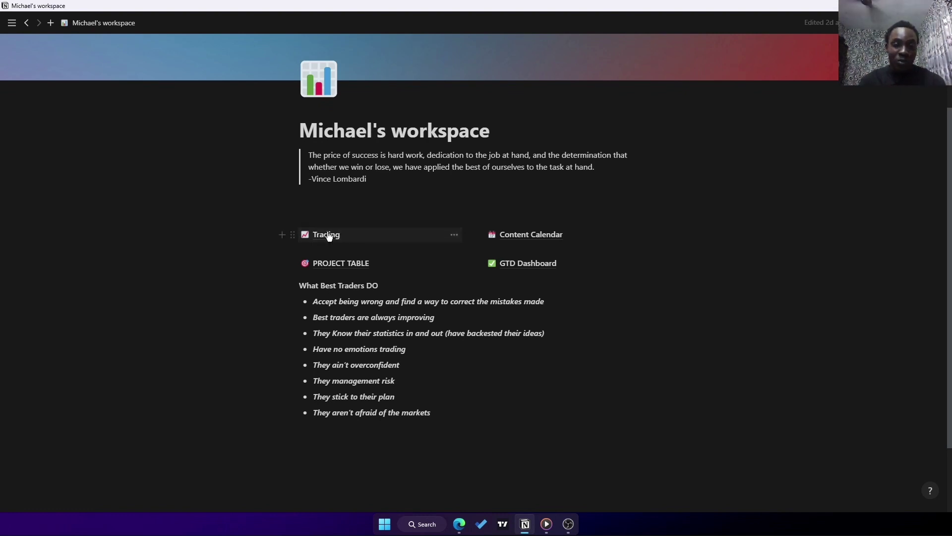
click(328, 235)
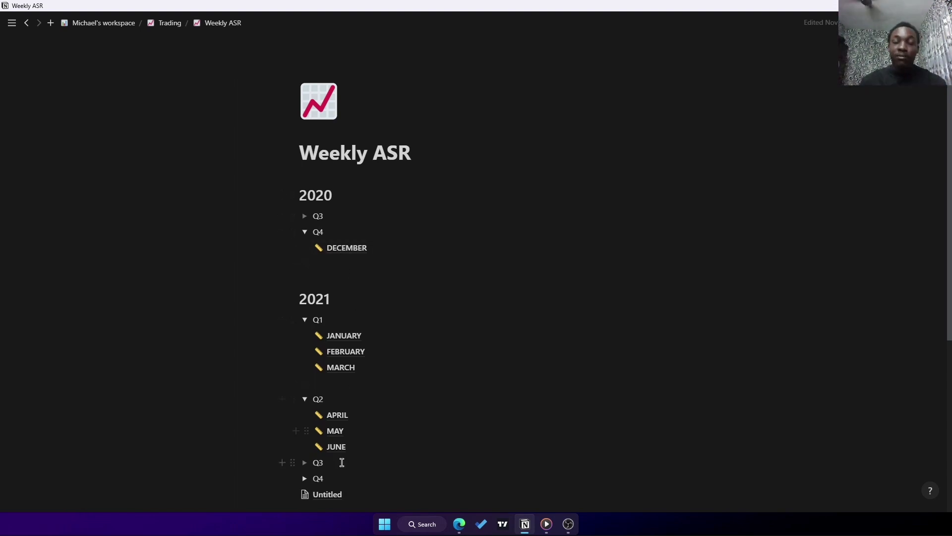
scroll(338, 458, down, 2)
scroll(340, 460, down, 1)
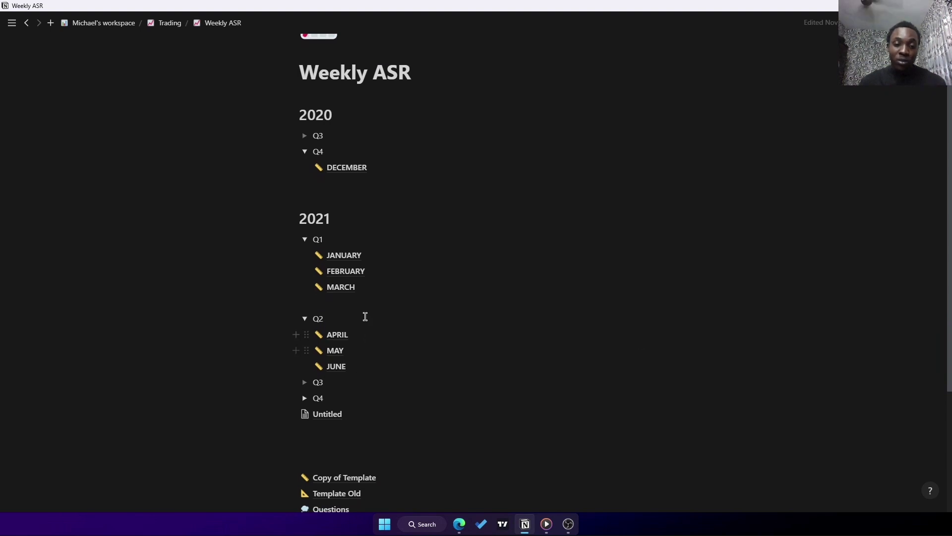
click(337, 169)
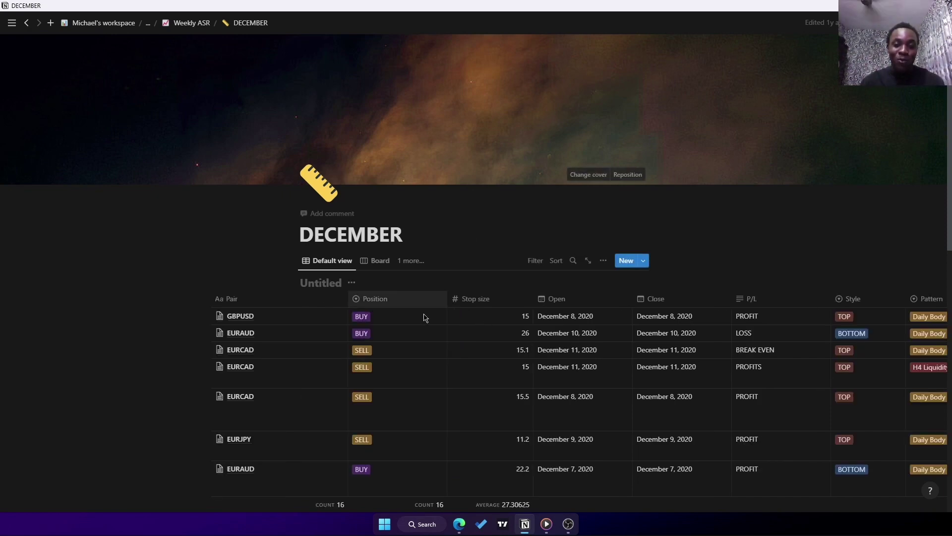
scroll(564, 389, right, 7)
scroll(564, 388, left, 8)
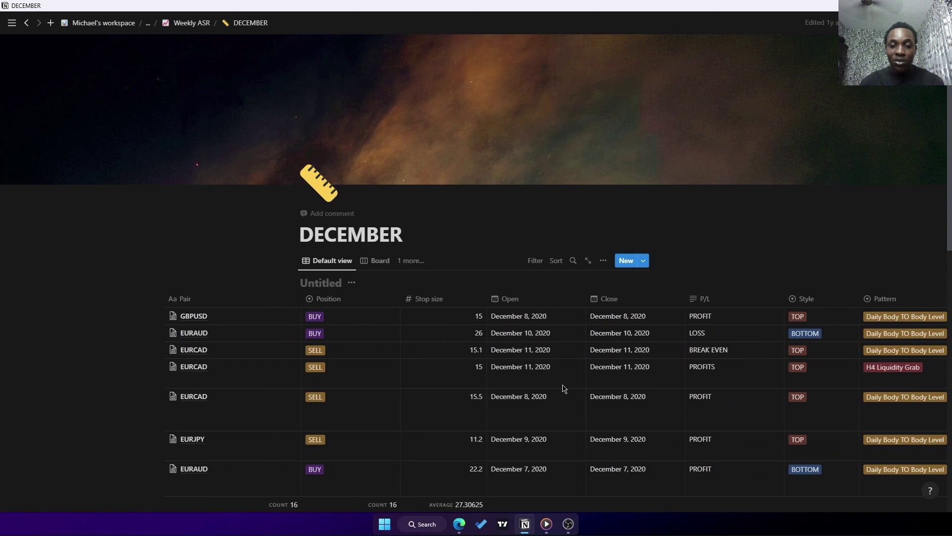
scroll(563, 388, left, 3)
scroll(542, 303, down, 3)
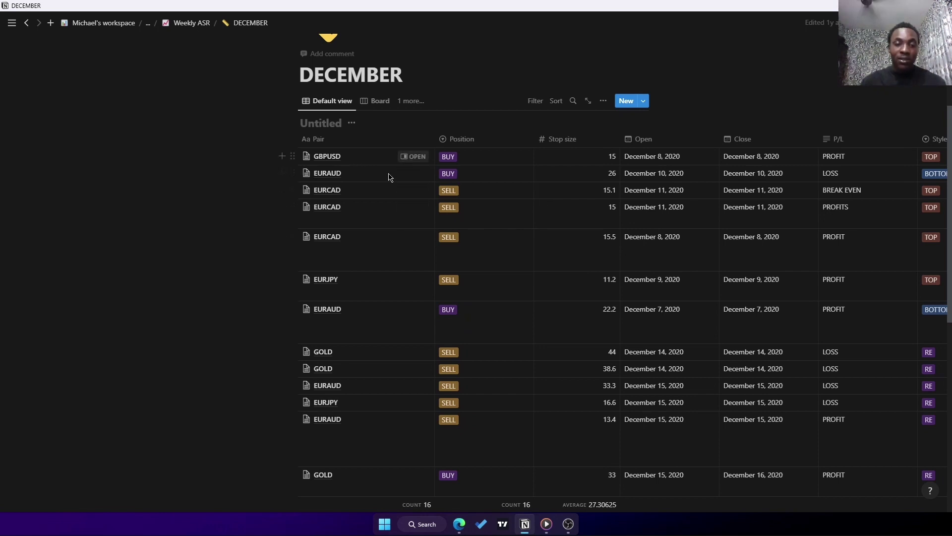
scroll(402, 326, down, 1)
scroll(401, 326, down, 3)
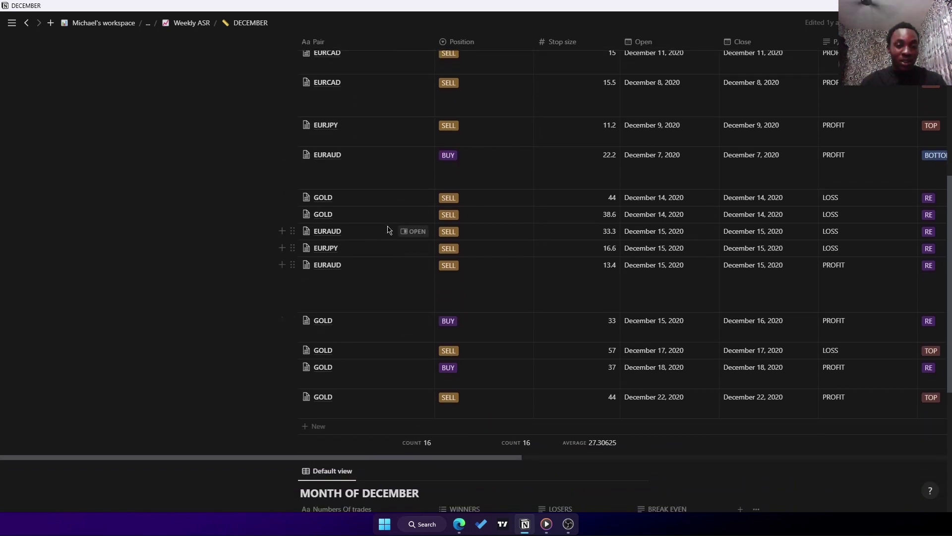
scroll(388, 230, down, 4)
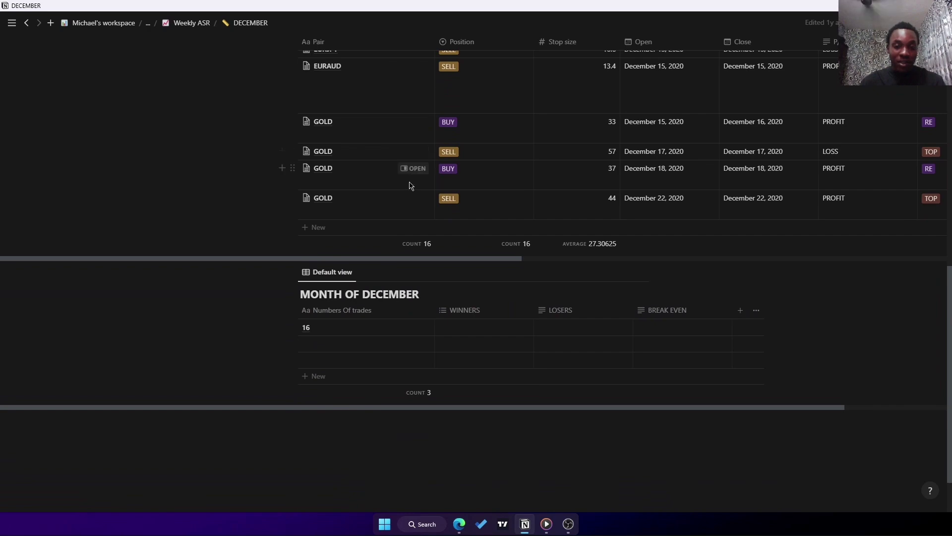
scroll(439, 223, up, 1)
scroll(438, 223, up, 6)
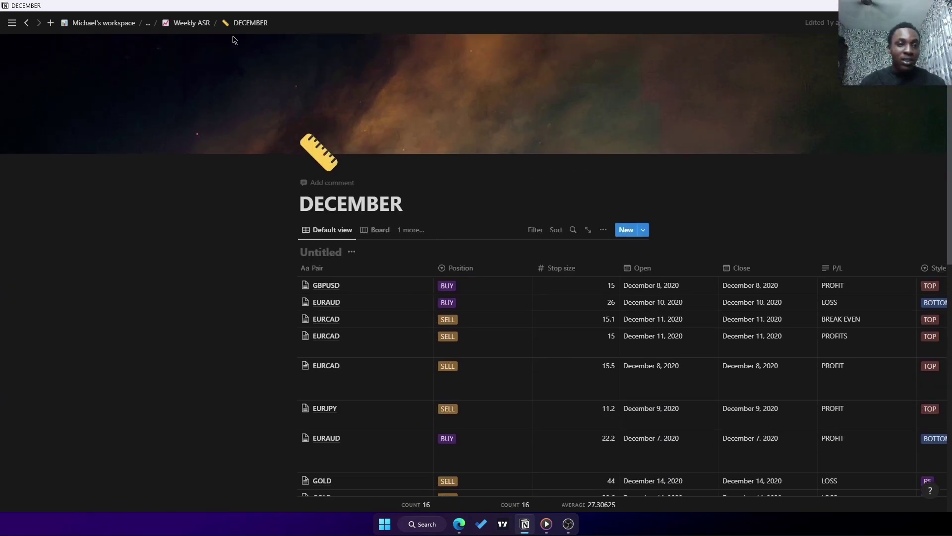
- Look over the Weekly ASR journal, then return up to the Trading page
click(193, 25)
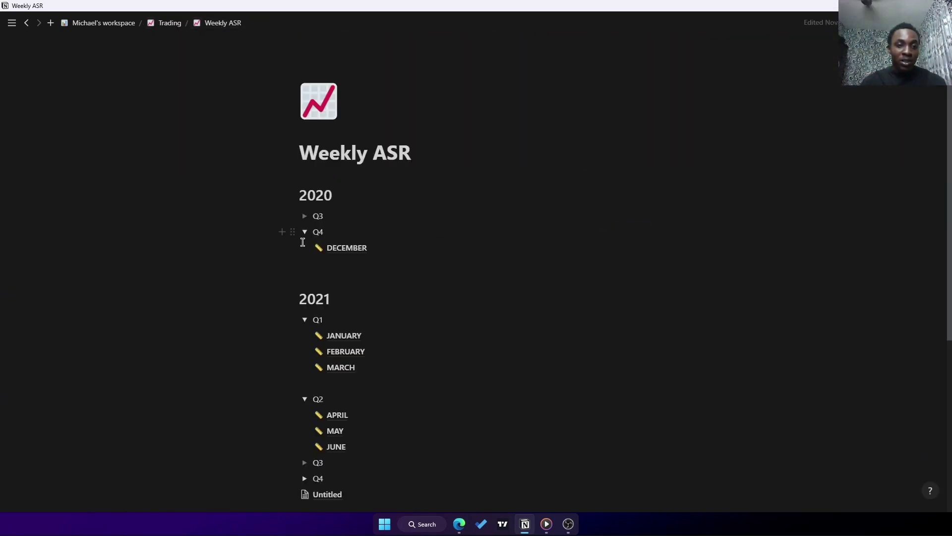
scroll(302, 241, down, 2)
scroll(302, 279, down, 4)
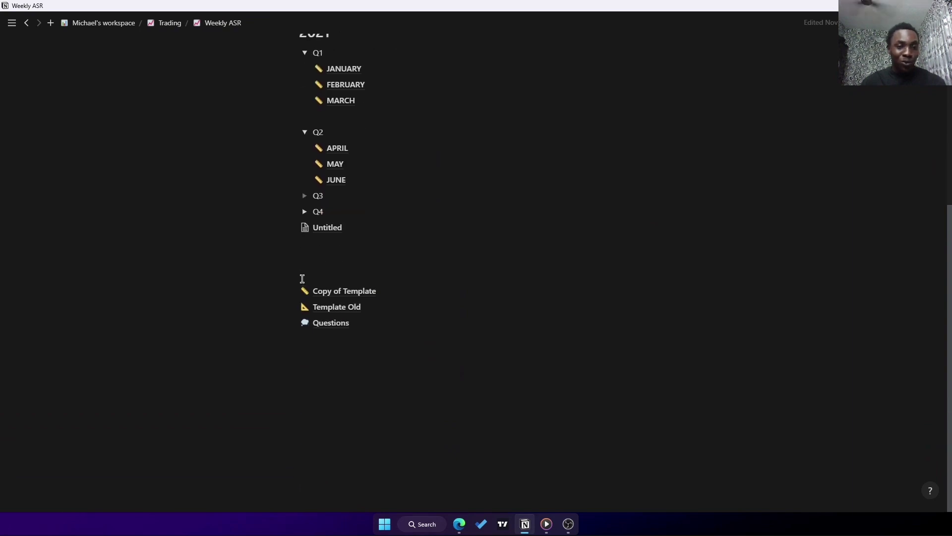
scroll(302, 279, up, 5)
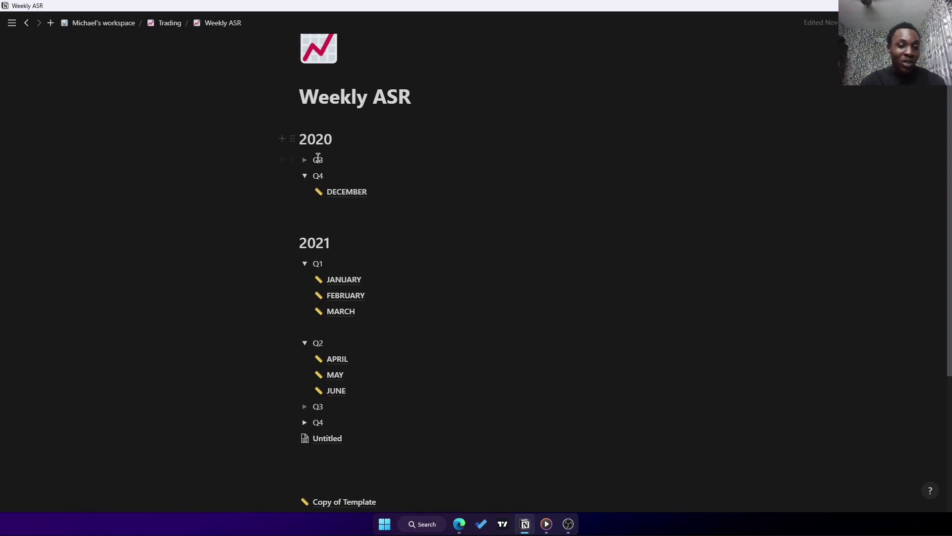
scroll(323, 277, down, 1)
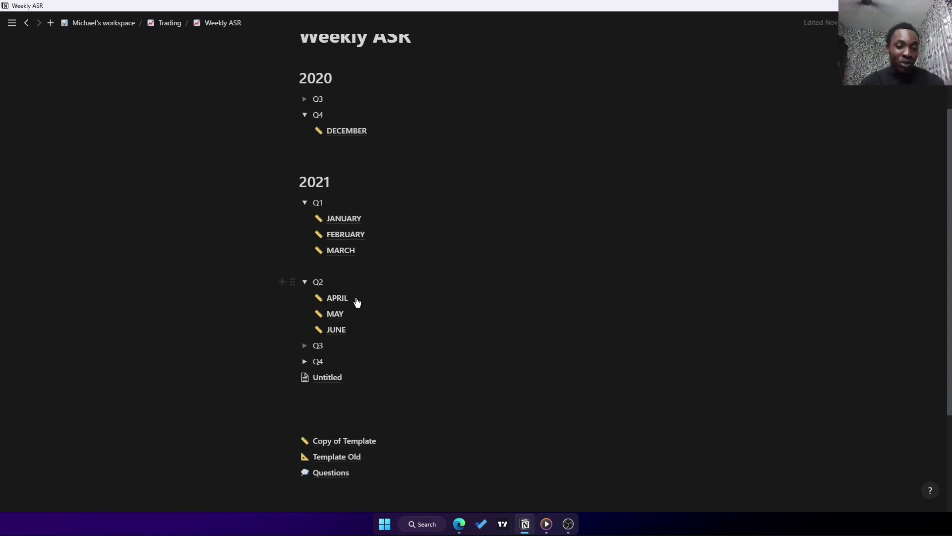
scroll(357, 302, down, 1)
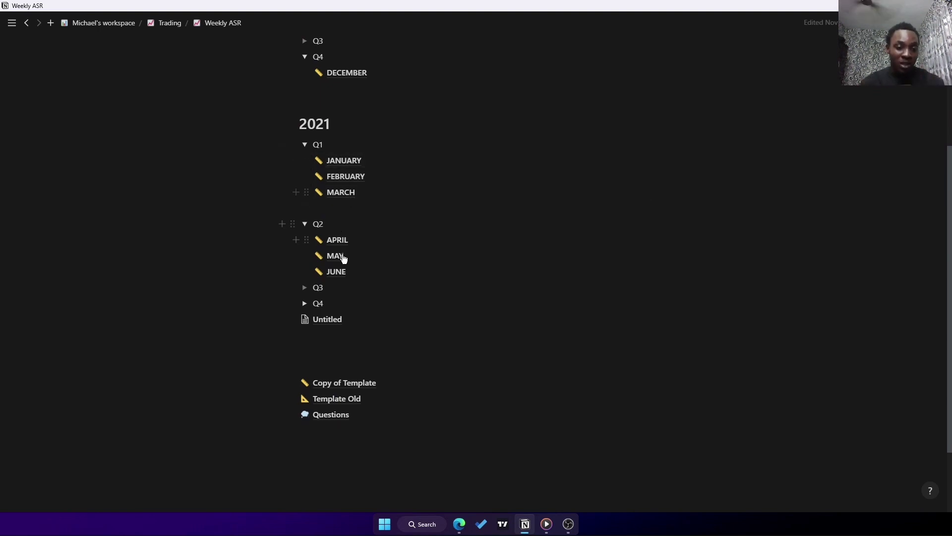
scroll(348, 242, up, 1)
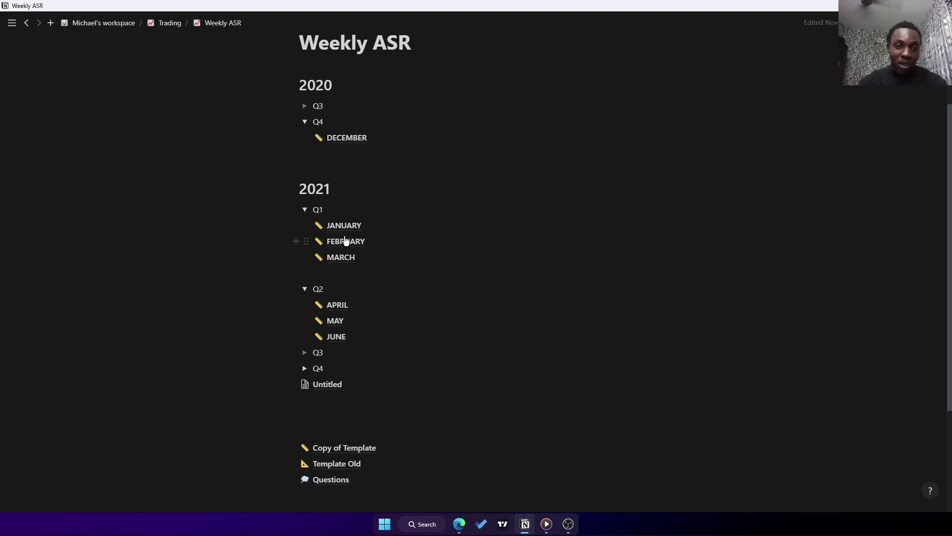
click(167, 25)
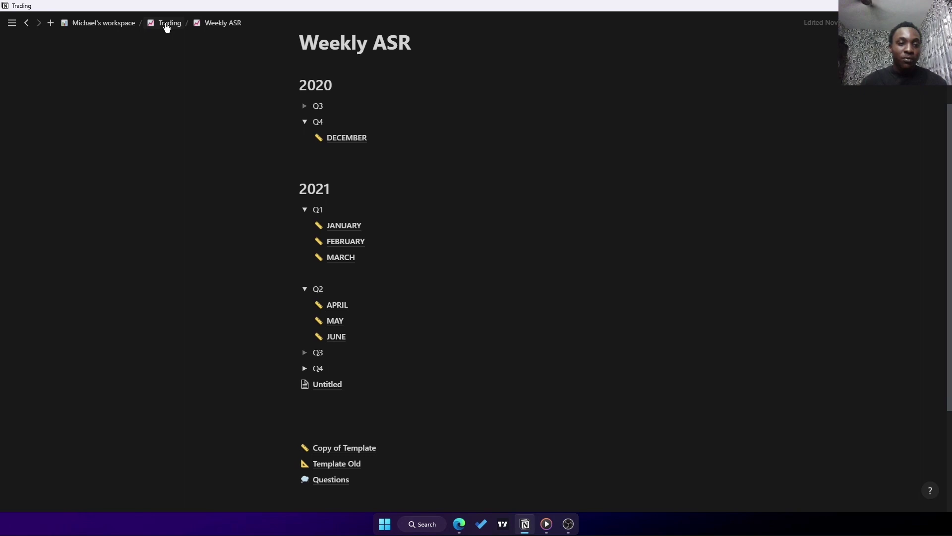
- Open Forecasting and view its 2023 board with To-do, In Progress and Complete columns
click(335, 293)
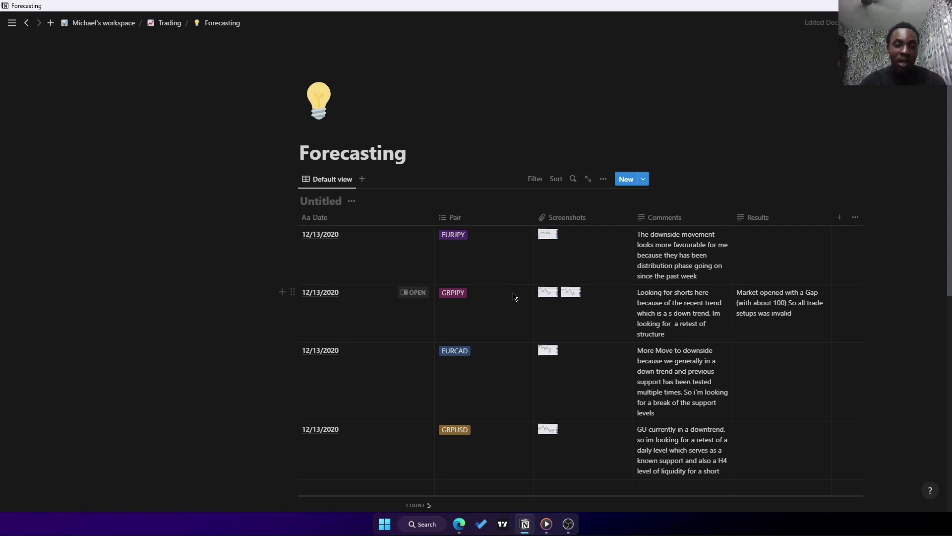
scroll(513, 296, down, 6)
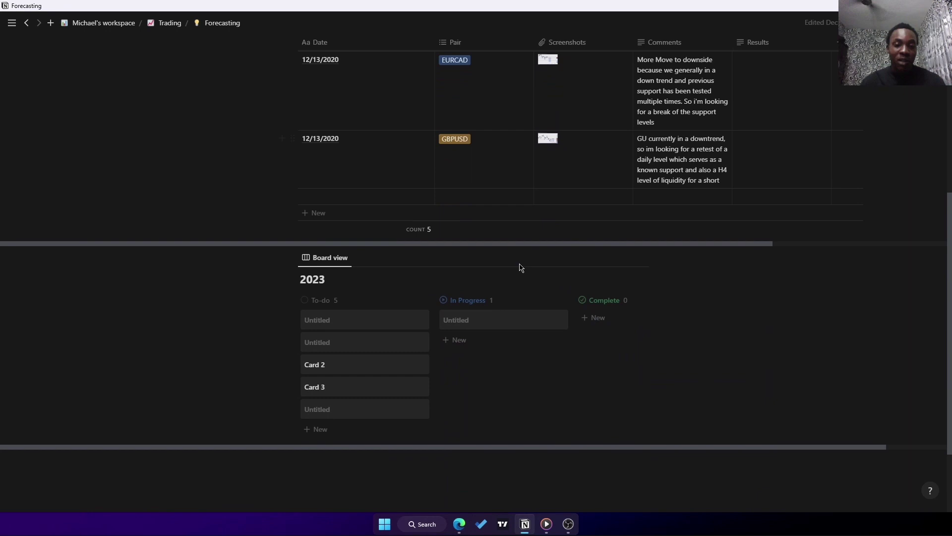
- Title the first To-do card 'eurusd' and drag it into the In Progress column
click(328, 315)
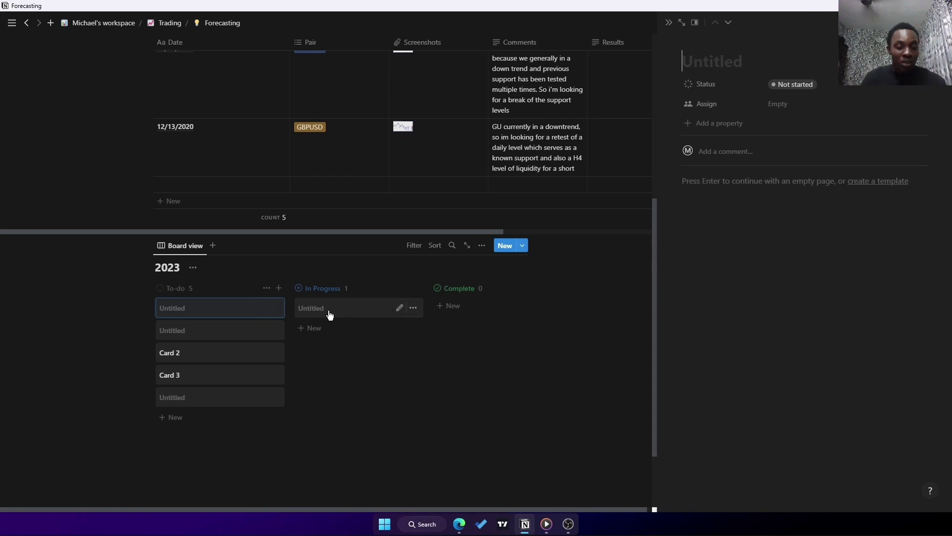
text(eurusd)
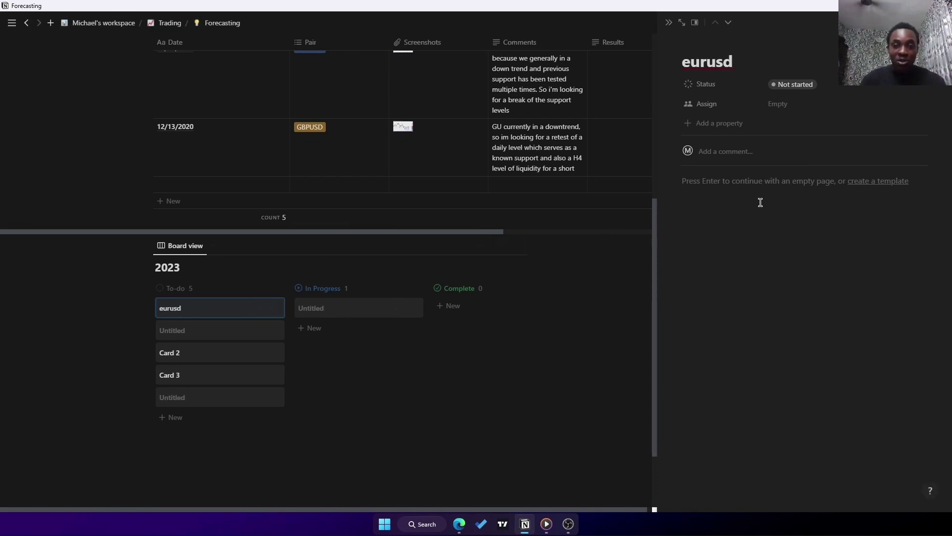
key(Return)
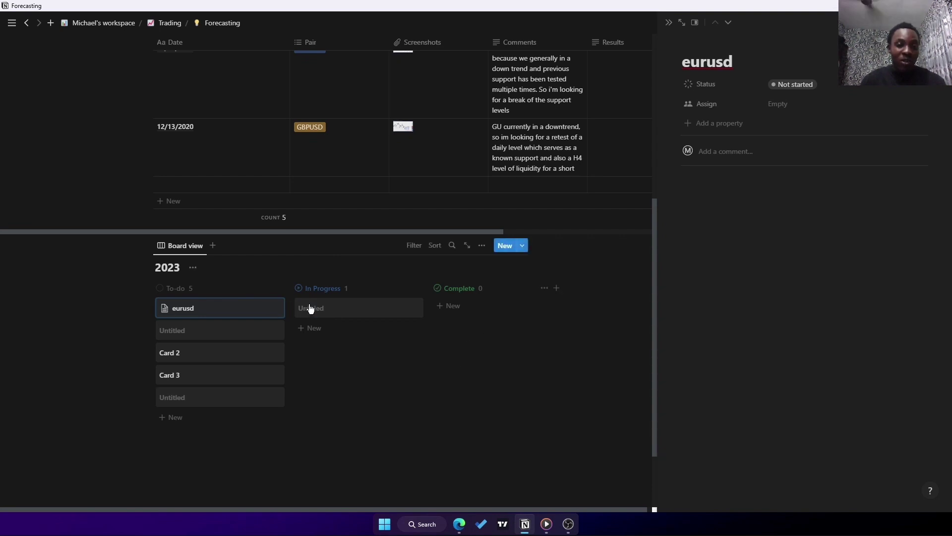
click(325, 320)
click(193, 342)
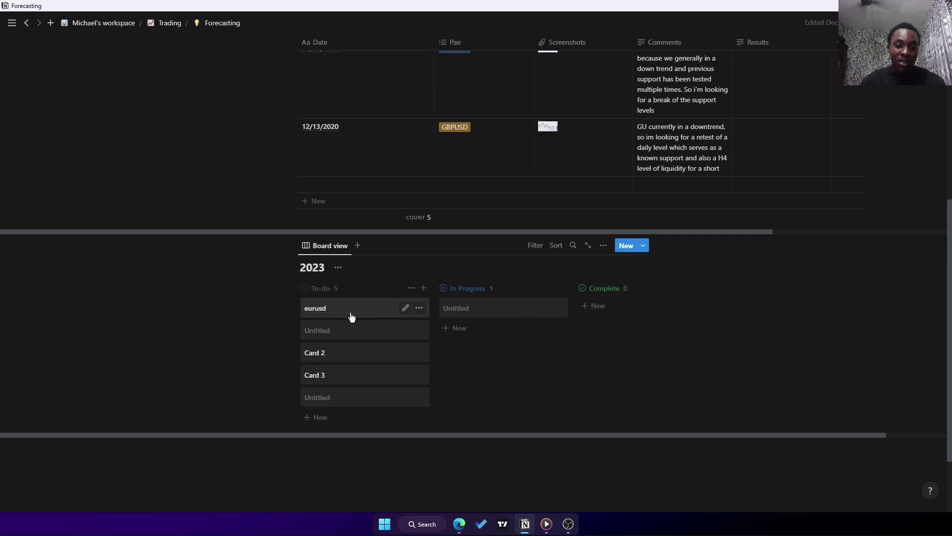
drag(351, 314, 483, 322)
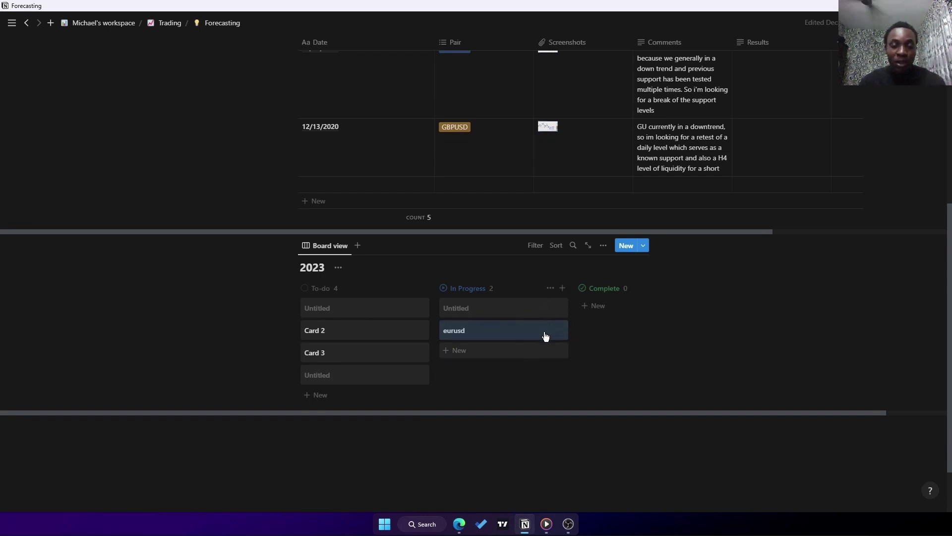
- Browse the Forecasting table, then go up to Trading and open the Back testing page
scroll(468, 293, down, 2)
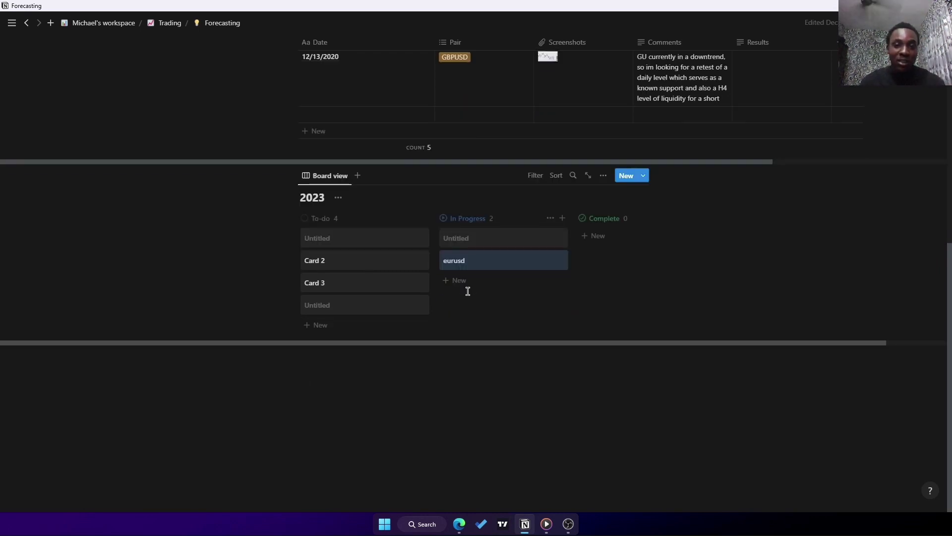
scroll(468, 292, up, 5)
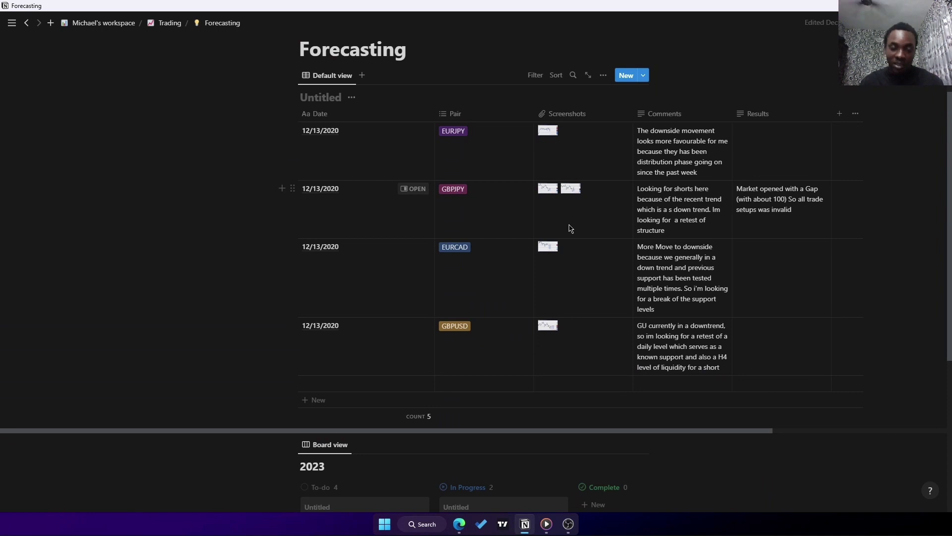
scroll(469, 297, down, 1)
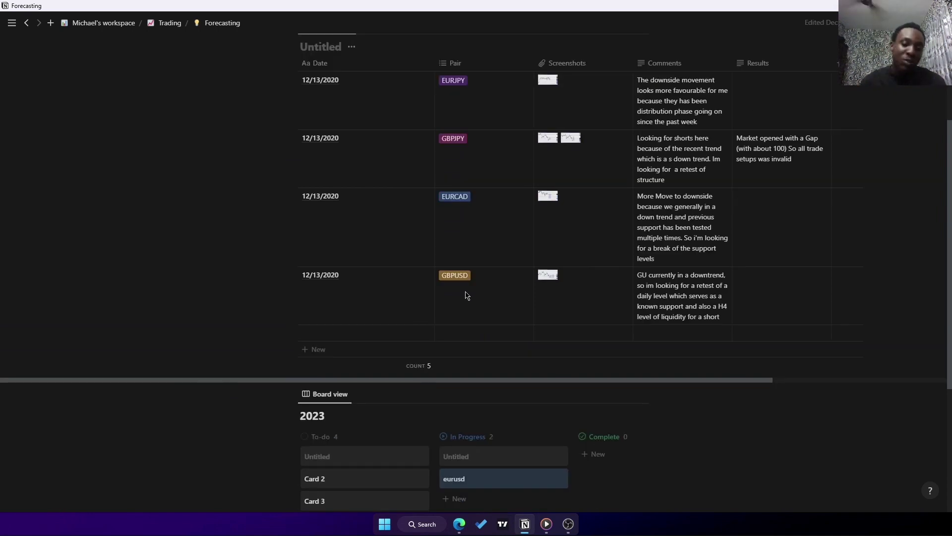
scroll(490, 314, down, 2)
scroll(483, 352, down, 2)
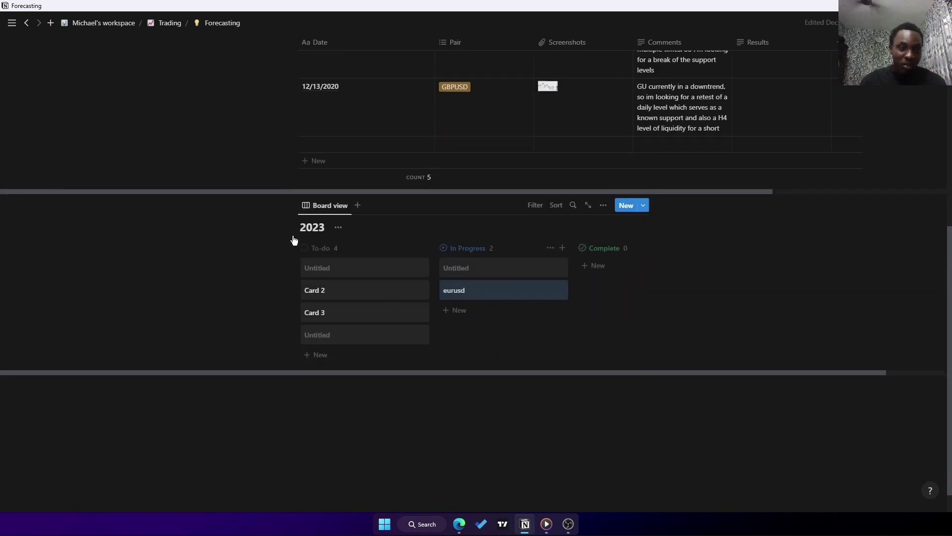
click(171, 25)
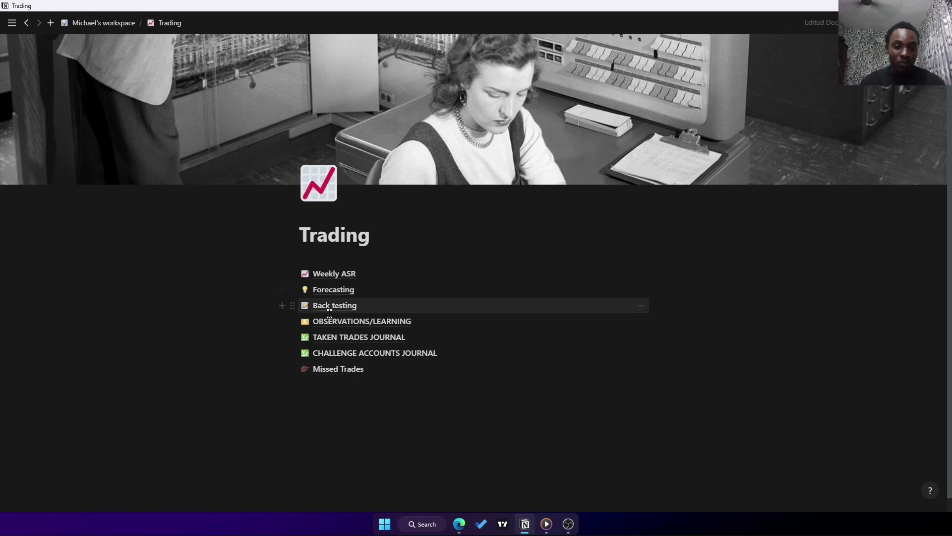
click(332, 306)
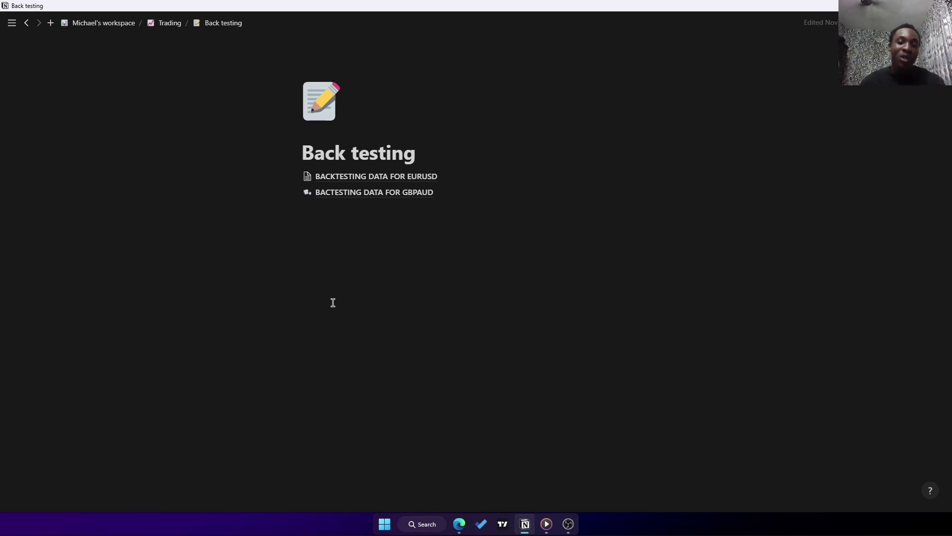
- Open BACKTESTING DATA FOR EURUSD and view its Part 1–13 chart gallery
click(383, 177)
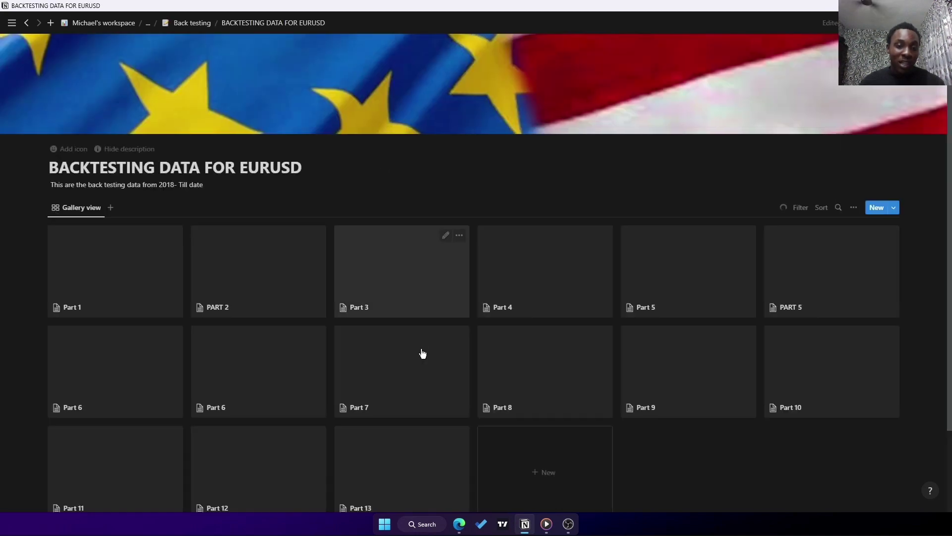
scroll(421, 355, down, 2)
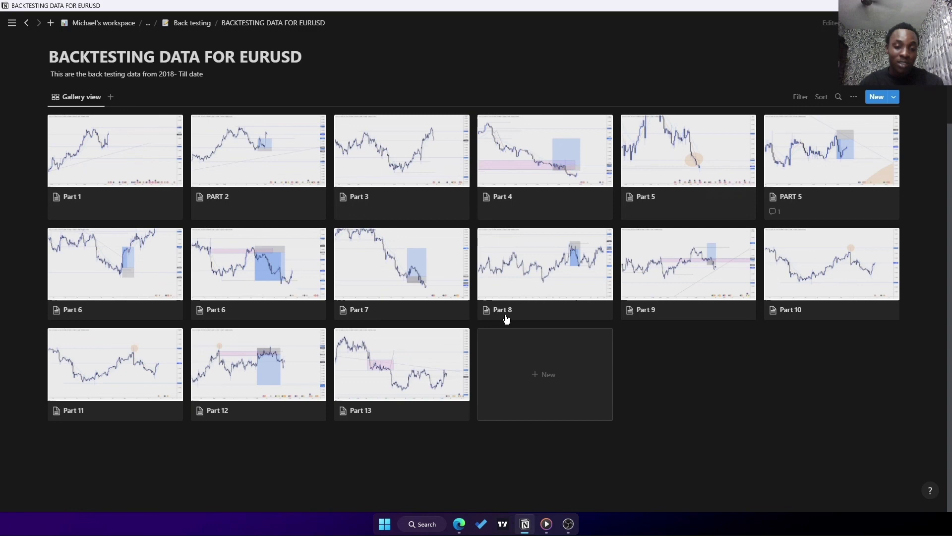
- Open BACTESTING DATA FOR GBPAUD, browse chart cards CASE 1–5, then return to Back testing
click(194, 23)
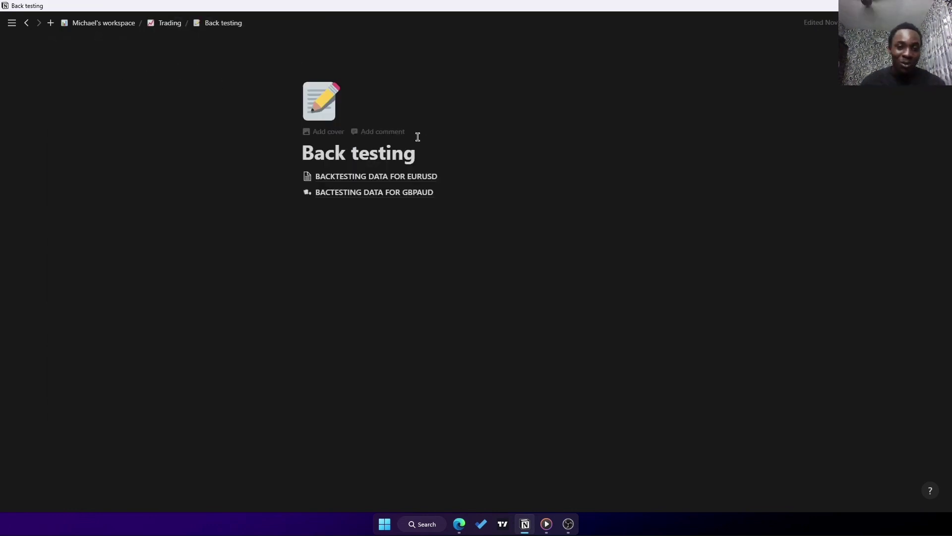
click(362, 195)
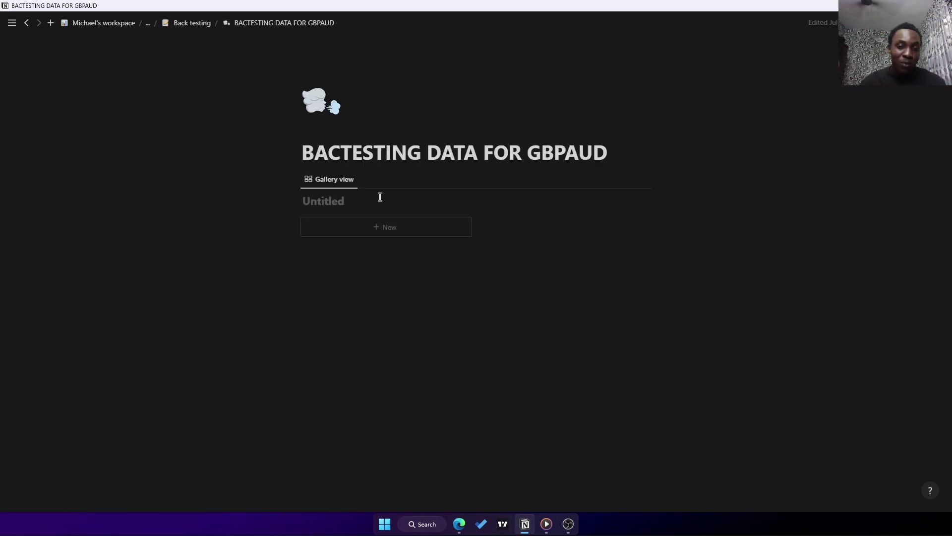
scroll(447, 323, down, 3)
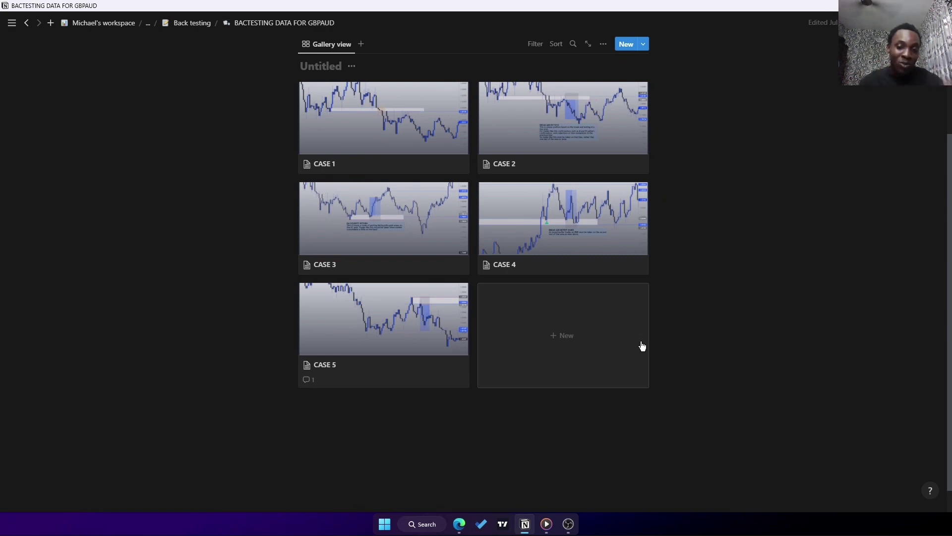
scroll(600, 303, up, 3)
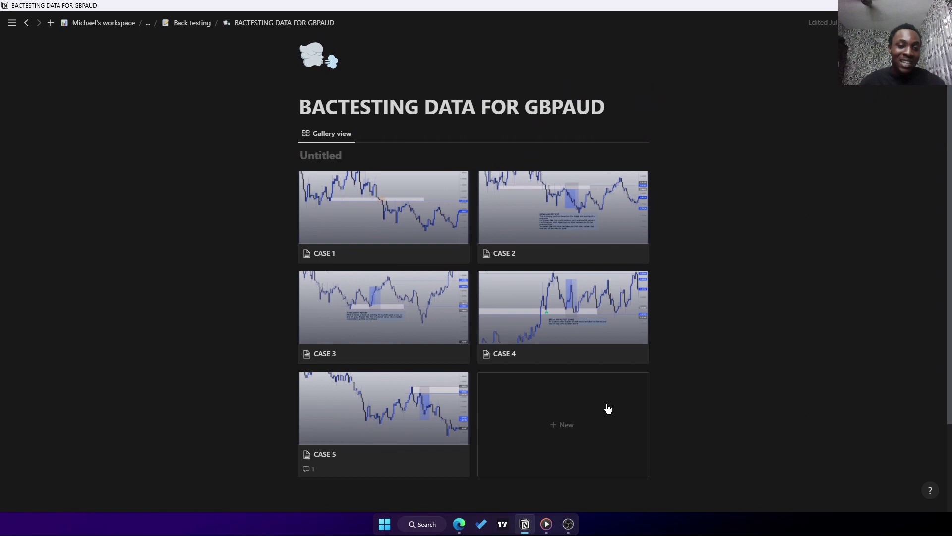
click(187, 27)
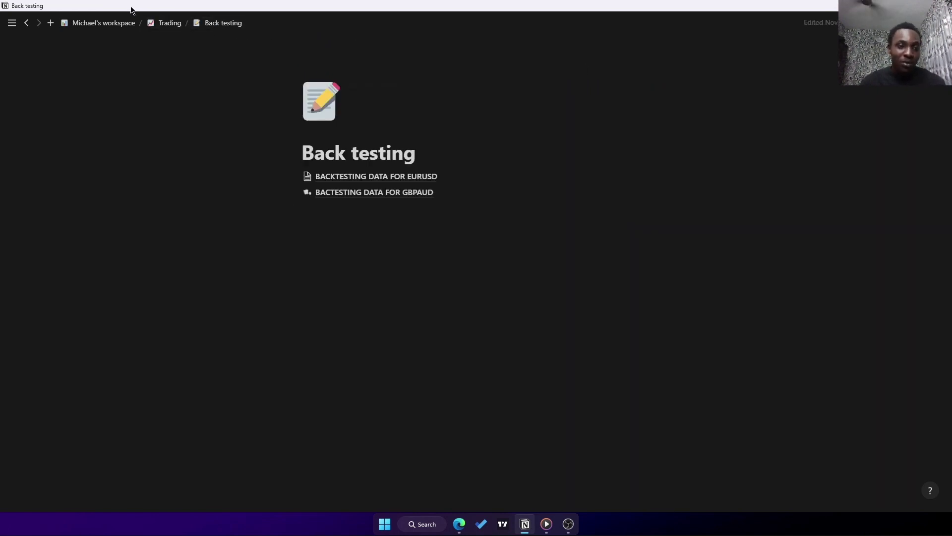
- Open OBSERVATIONS/LEARNING from Trading and view its PROBLEMS WITH LOSING TRADES chart note
click(169, 23)
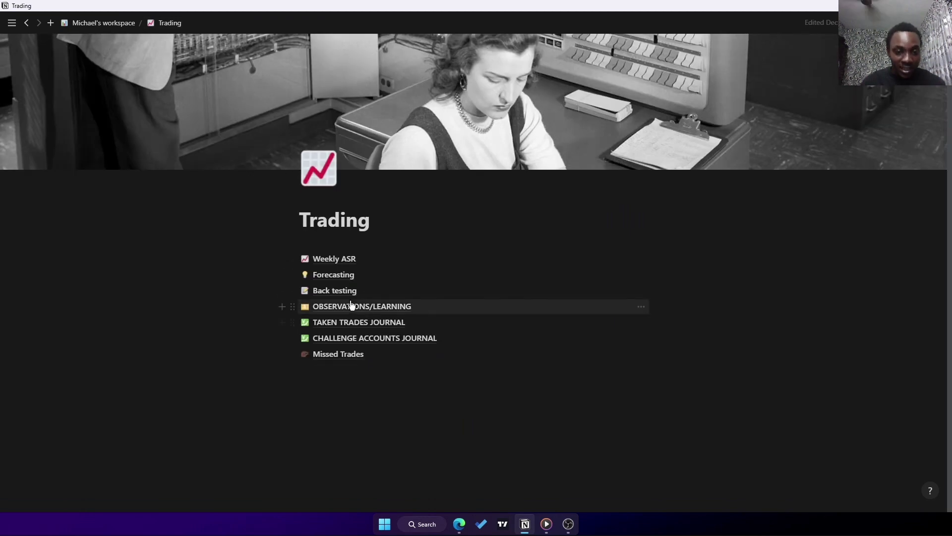
click(357, 307)
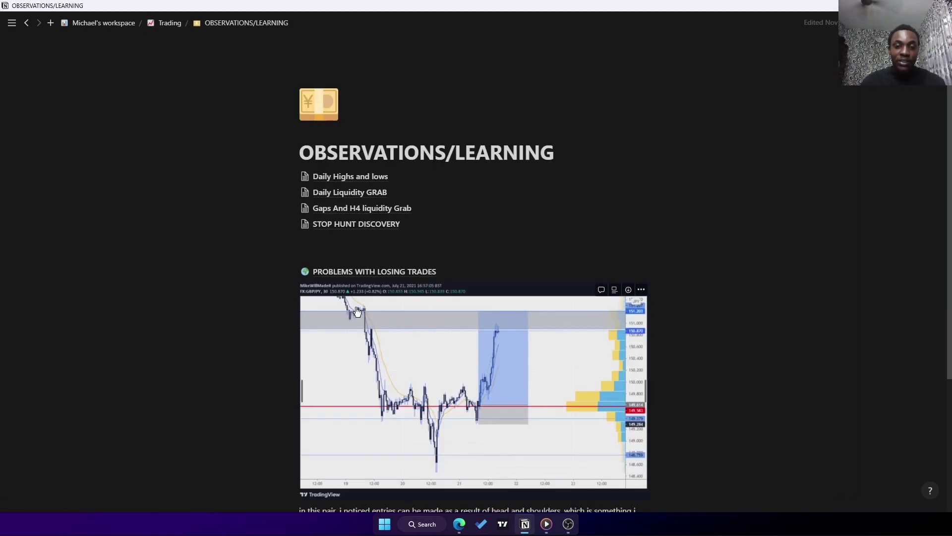
scroll(357, 311, down, 4)
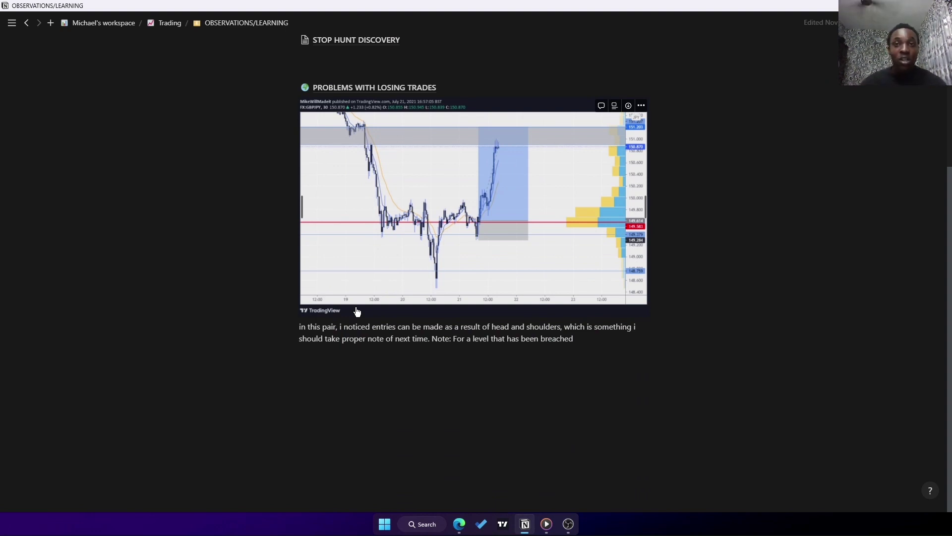
scroll(385, 288, up, 3)
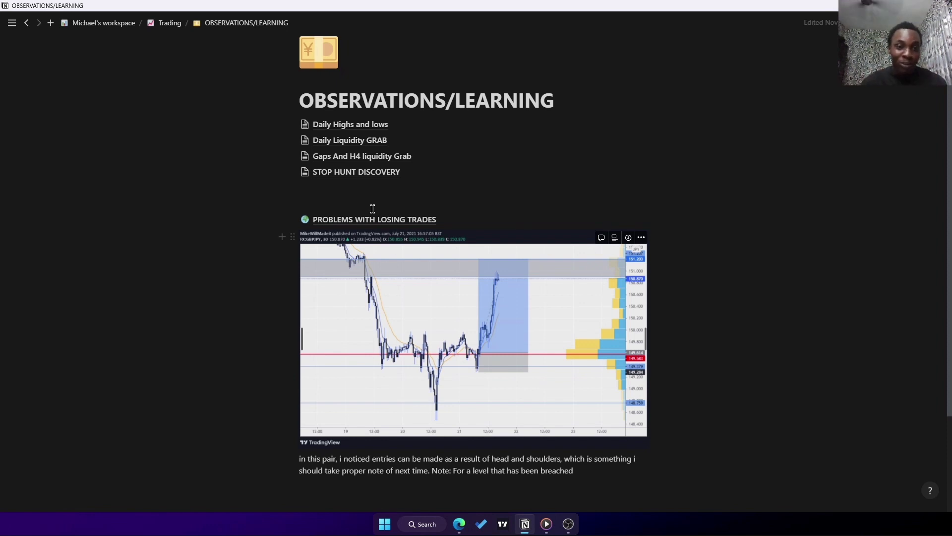
click(348, 132)
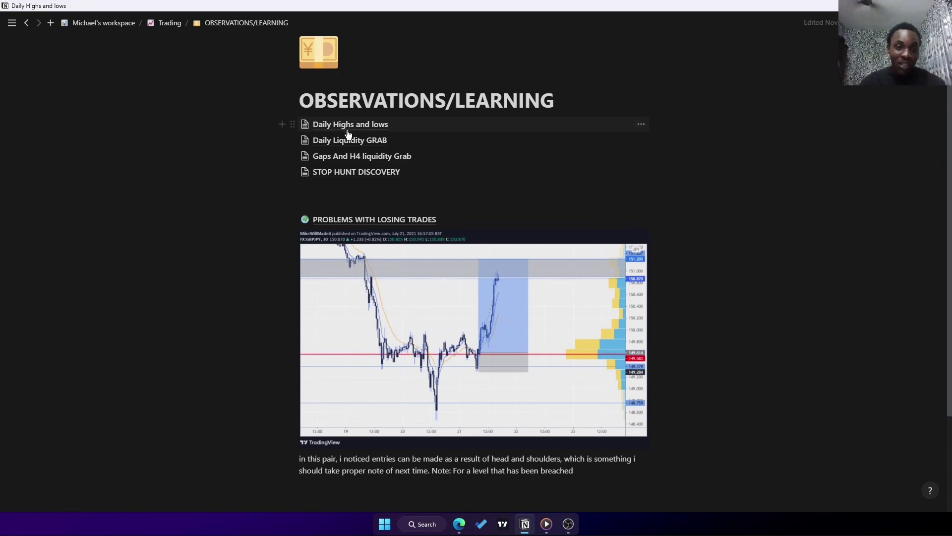
scroll(395, 333, down, 3)
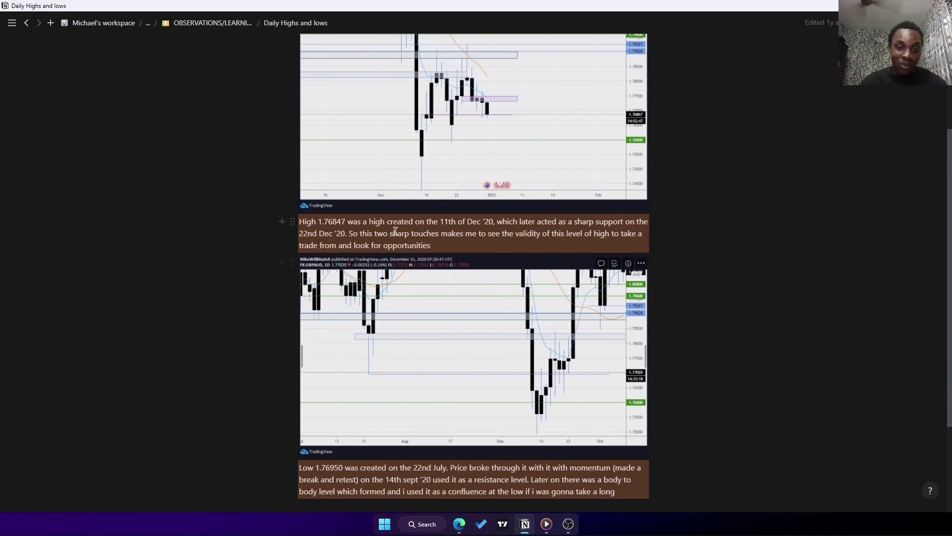
scroll(402, 268, up, 3)
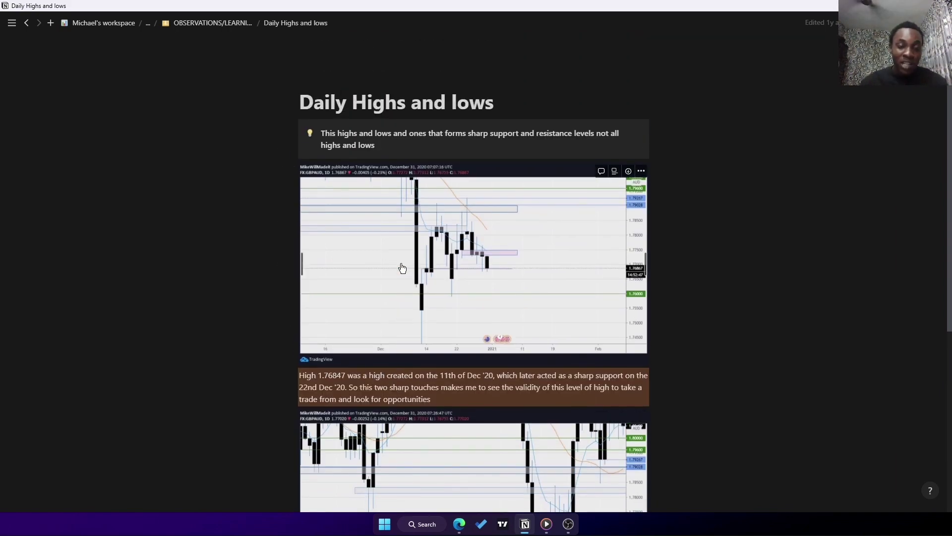
scroll(401, 268, down, 2)
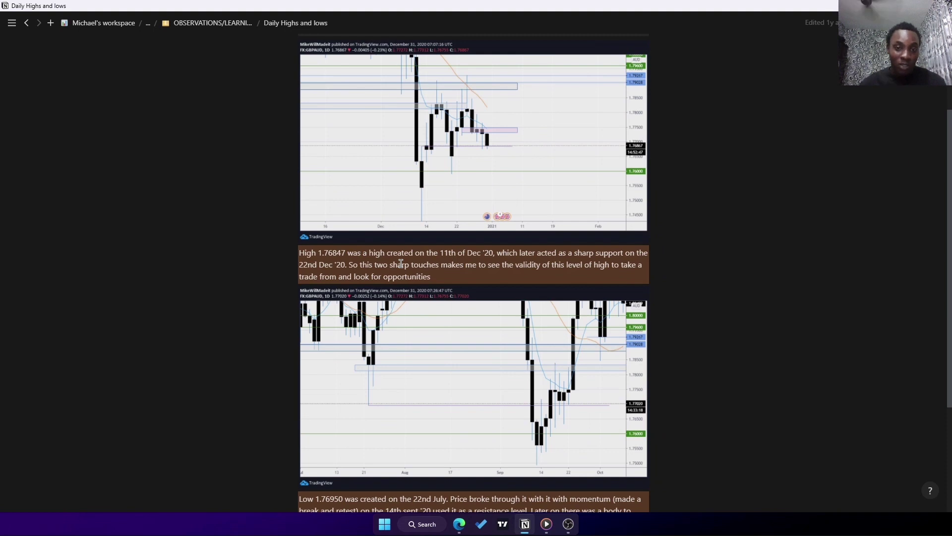
scroll(413, 200, up, 3)
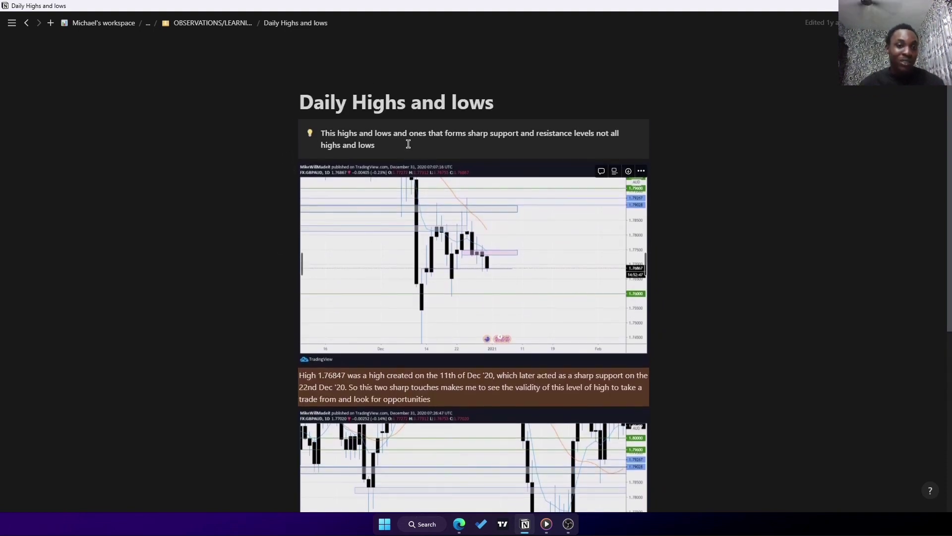
scroll(381, 282, down, 1)
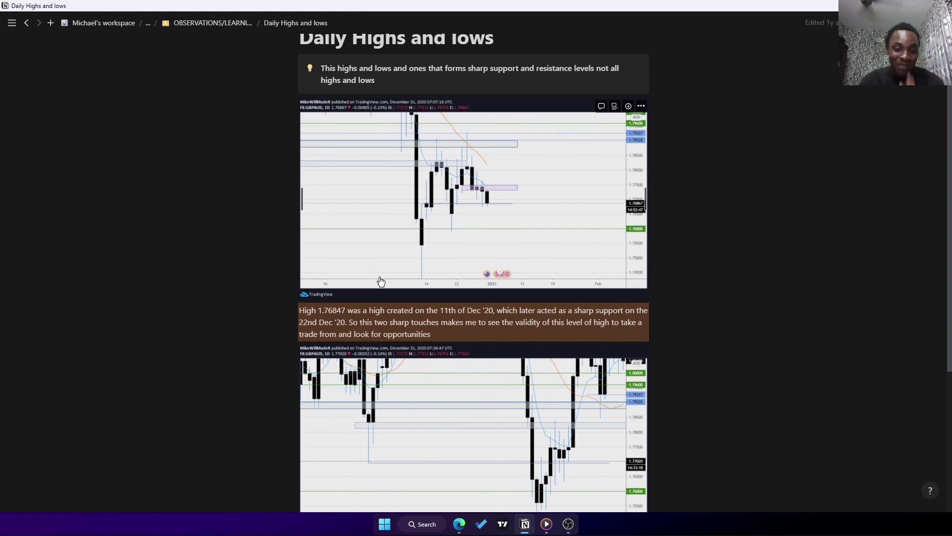
scroll(381, 282, down, 2)
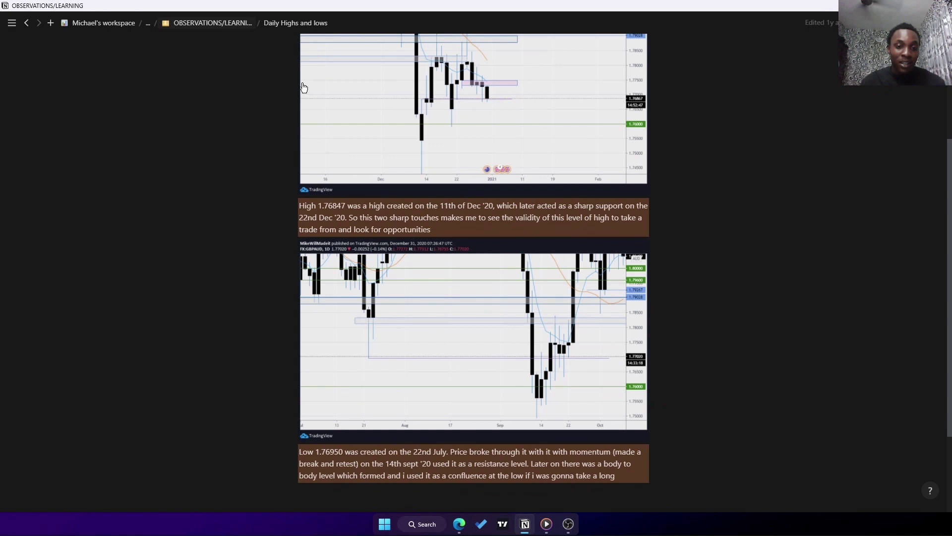
click(192, 24)
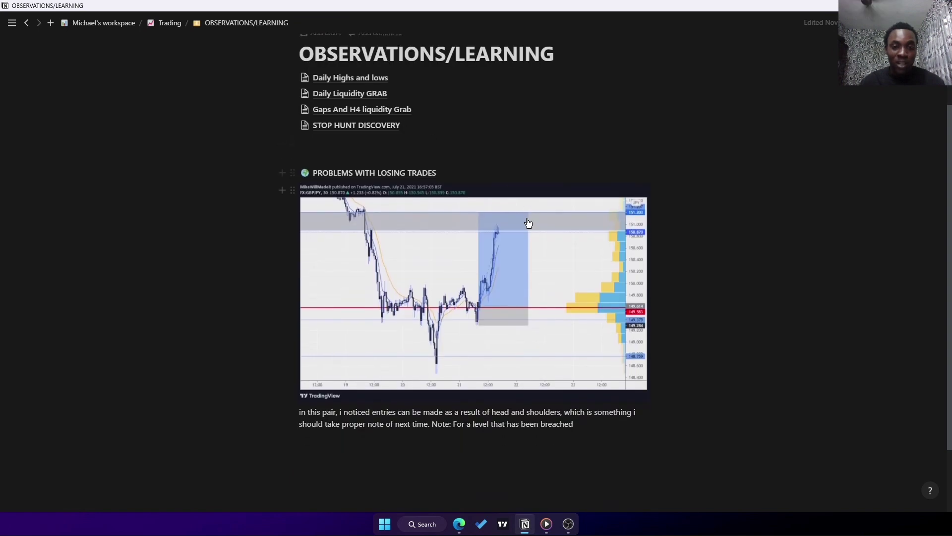
scroll(528, 222, down, 2)
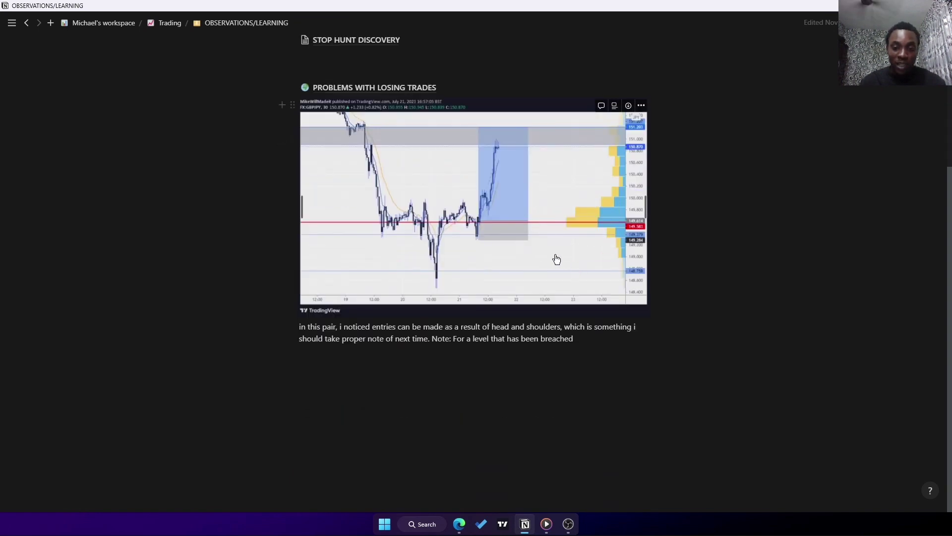
- Go up to Trading and open TAKEN TRADES JOURNAL with its 2022–2025 year pages
scroll(516, 203, up, 3)
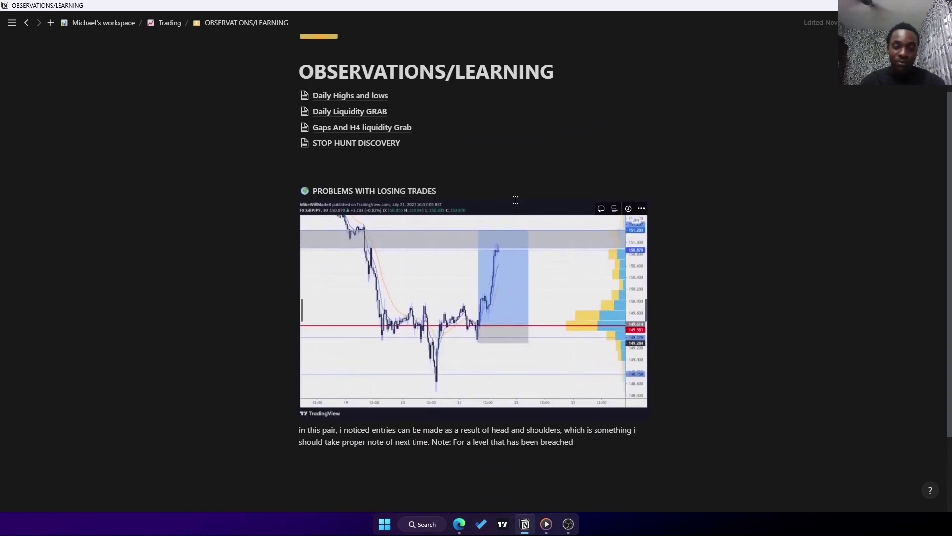
click(169, 25)
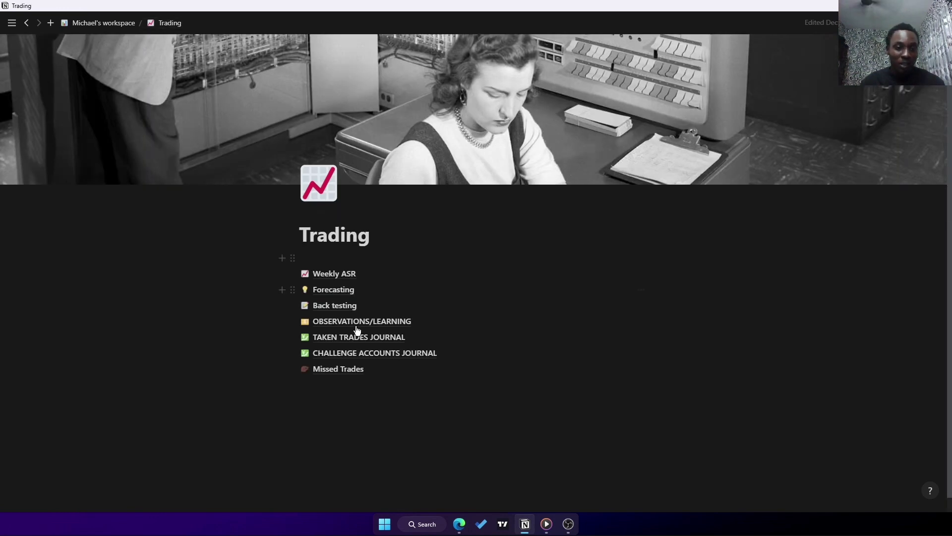
click(344, 338)
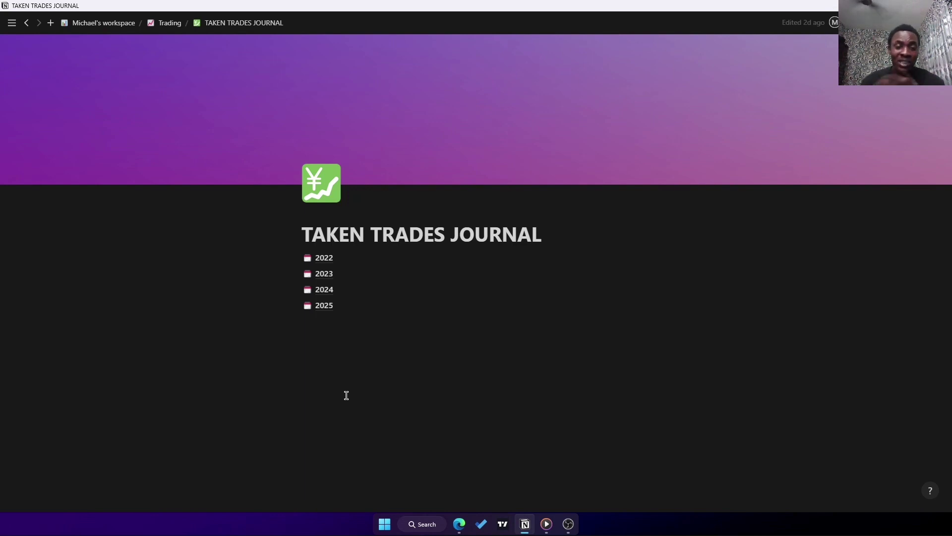
- Open the 2022 journal page and browse its JOURNAL (MAY) trade chart gallery
click(333, 259)
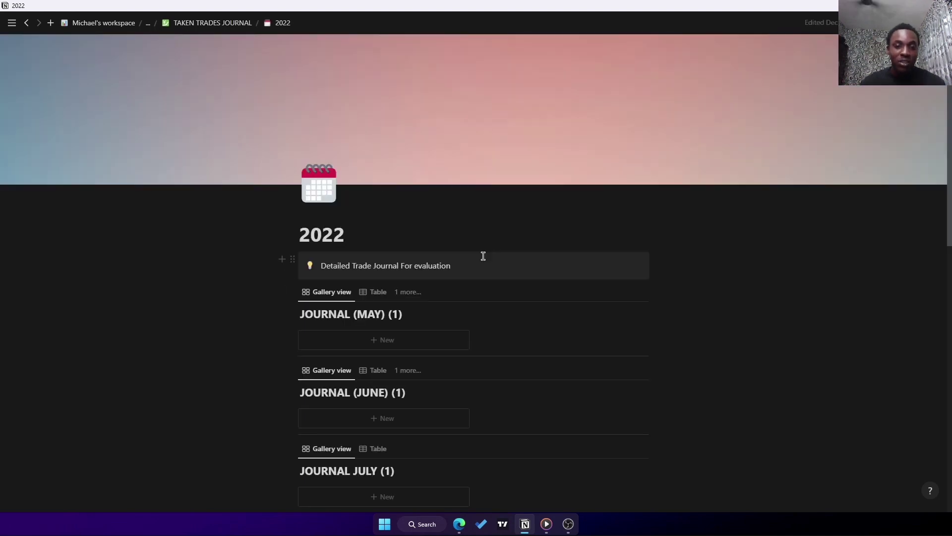
scroll(494, 322, down, 4)
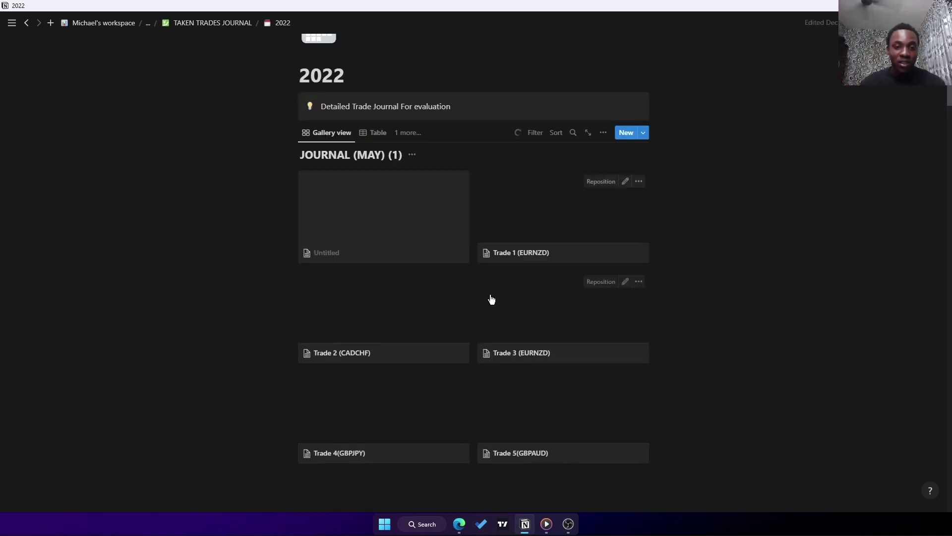
scroll(486, 268, down, 5)
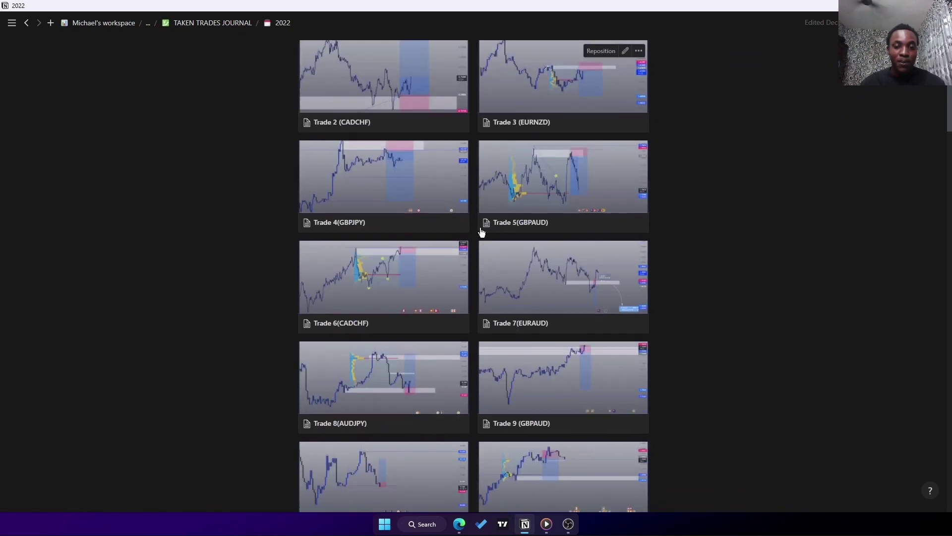
scroll(480, 283, up, 8)
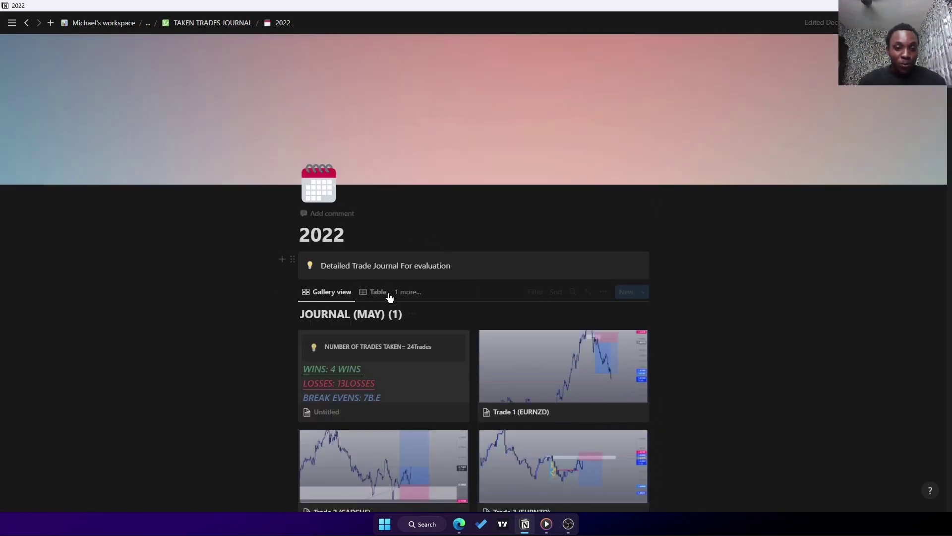
- Bring up the ••• options menu for the JOURNAL (MAY) (1) database
click(414, 315)
click(414, 316)
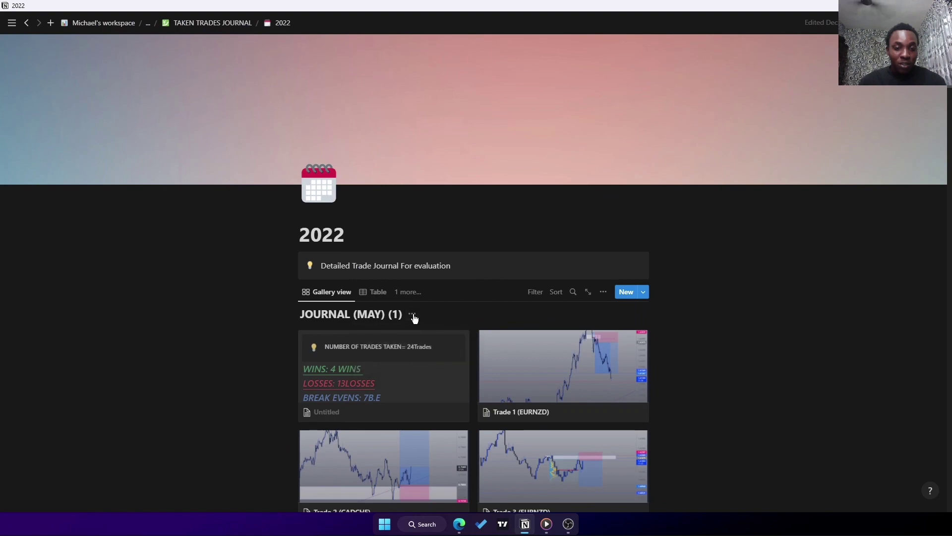
click(414, 316)
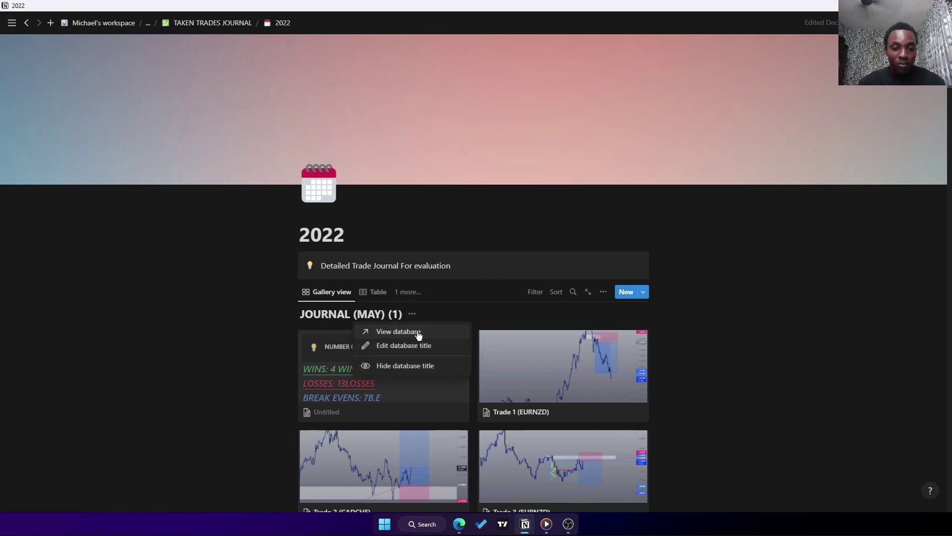
- Open JOURNAL (MAY) (1) as a full page and scroll through its Trade 1–23 cards
click(417, 333)
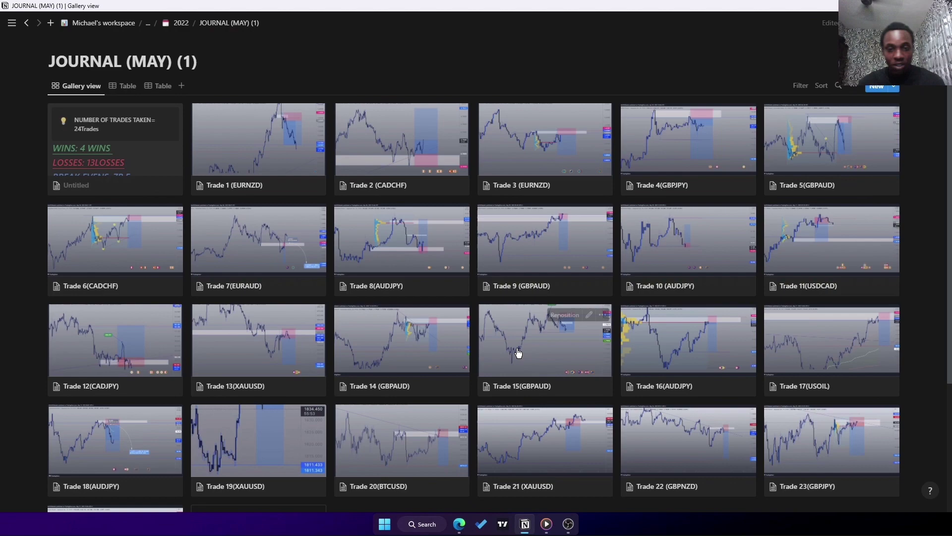
scroll(518, 353, down, 2)
scroll(517, 353, up, 2)
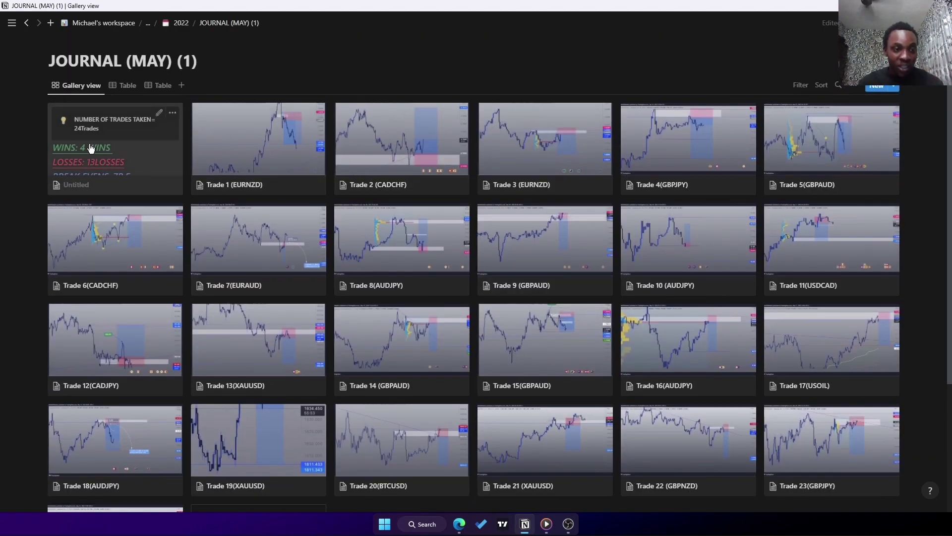
scroll(119, 168, down, 1)
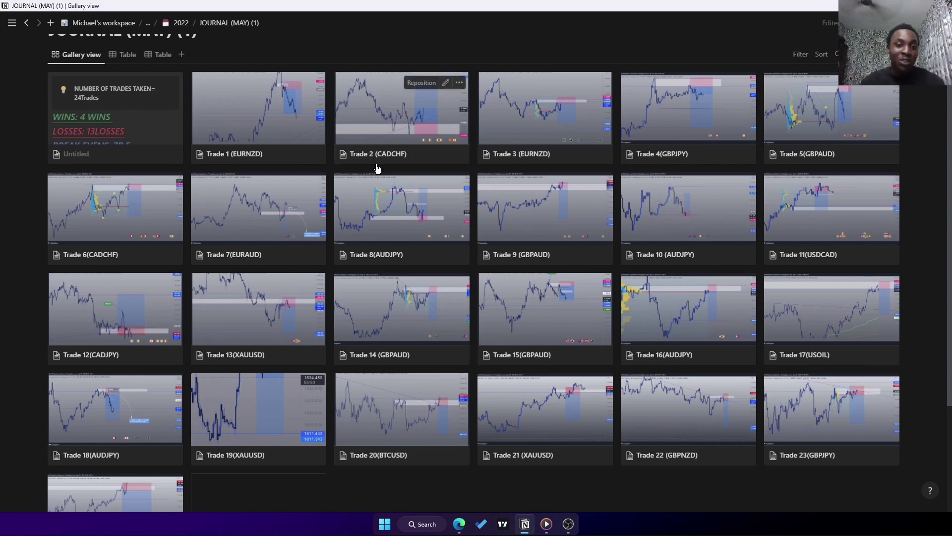
click(283, 124)
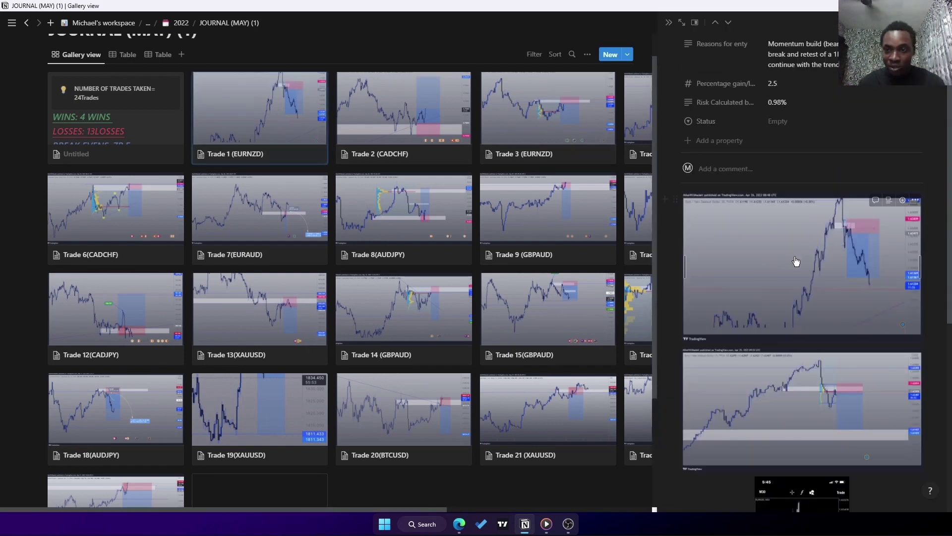
scroll(794, 262, down, 3)
scroll(783, 265, down, 1)
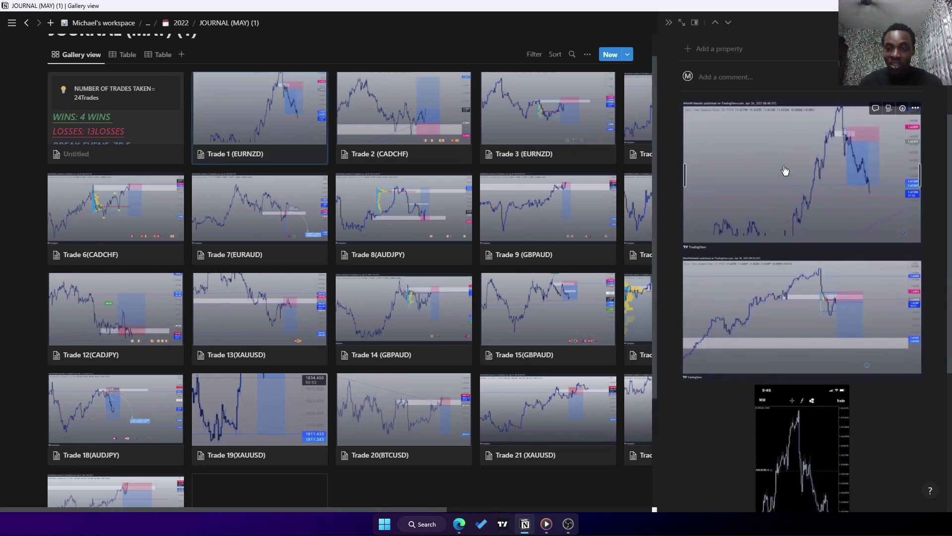
scroll(799, 165, up, 1)
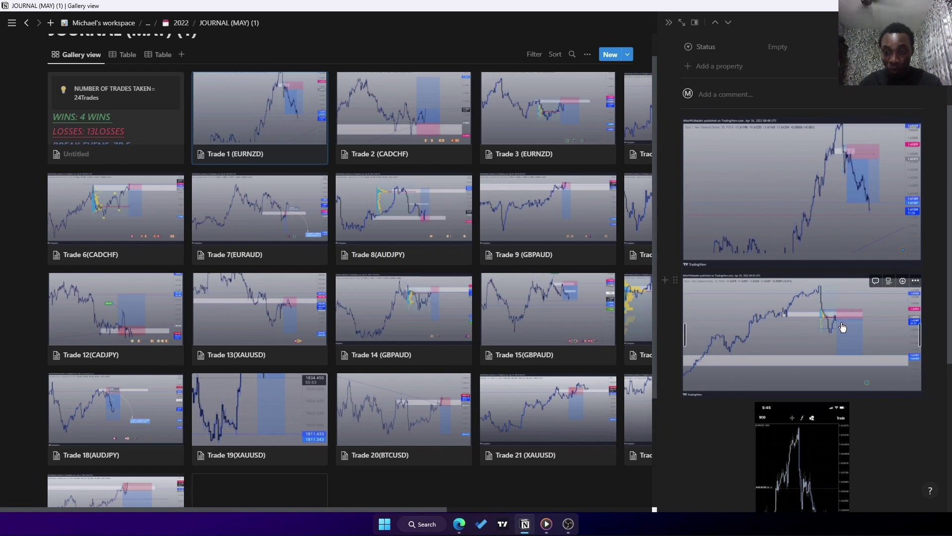
scroll(819, 226, up, 3)
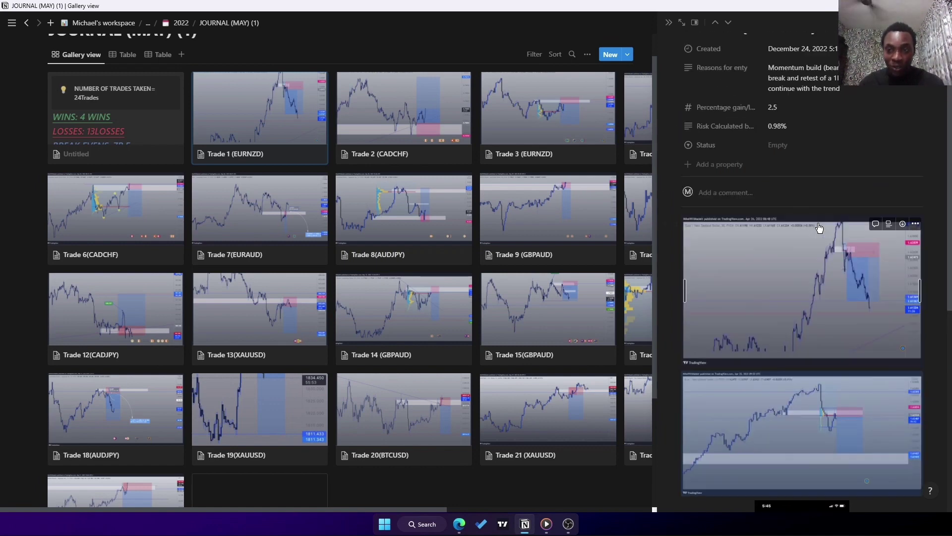
scroll(818, 227, down, 8)
scroll(807, 184, down, 3)
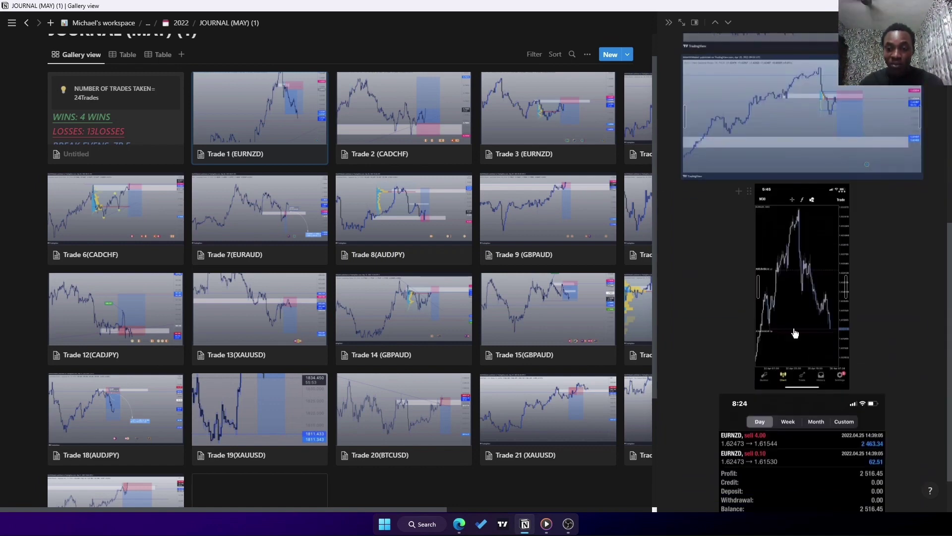
scroll(810, 265, up, 5)
scroll(810, 282, down, 4)
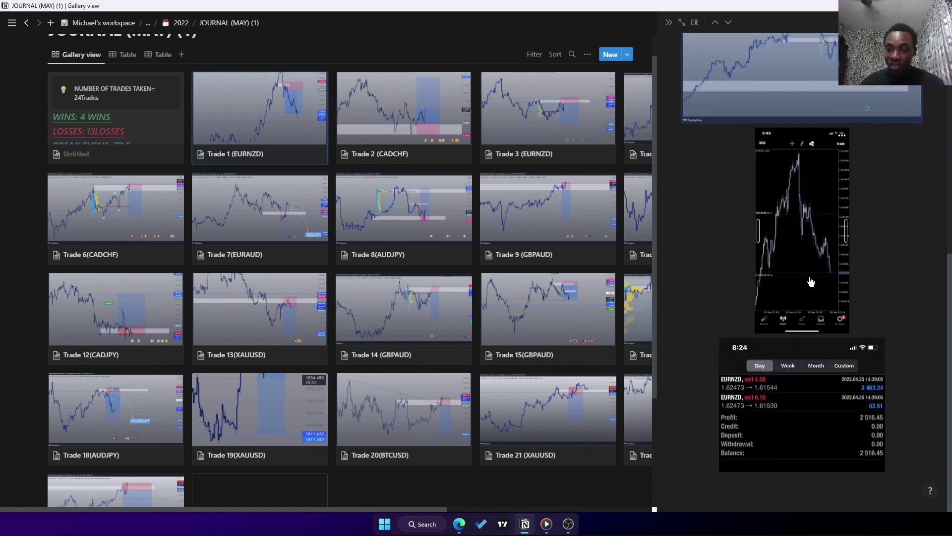
scroll(810, 278, up, 8)
click(669, 23)
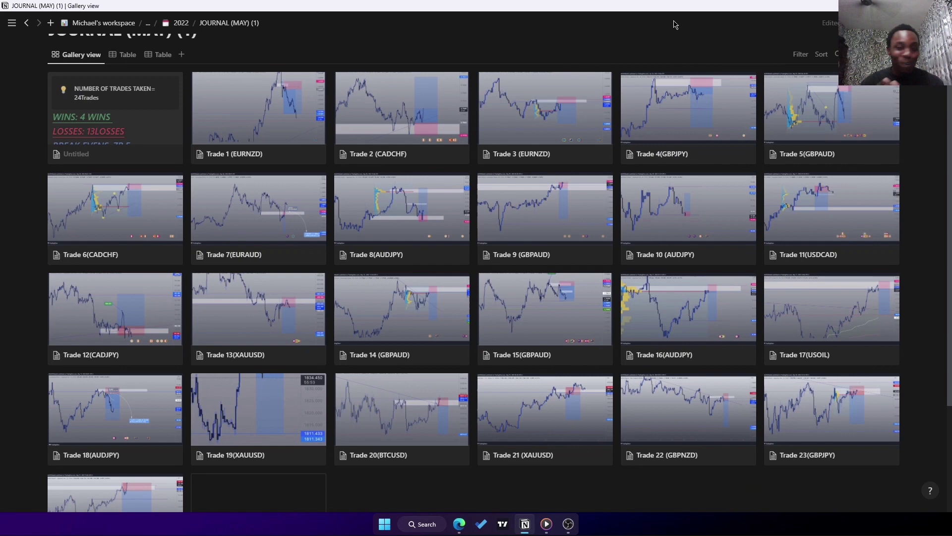
- Return to the 2022 page and scroll its June gallery down to Trade 12 and Trade 13 (GBPAUD)
click(181, 23)
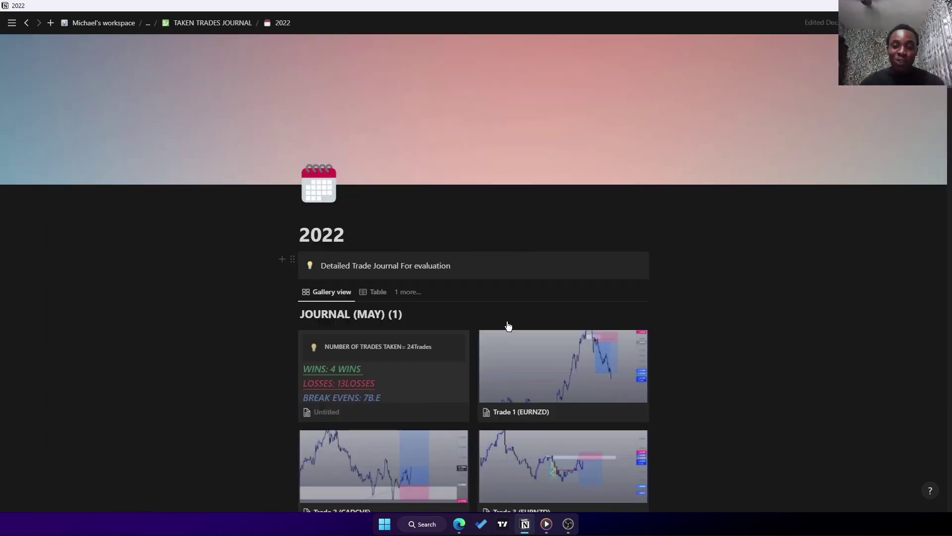
scroll(509, 326, down, 5)
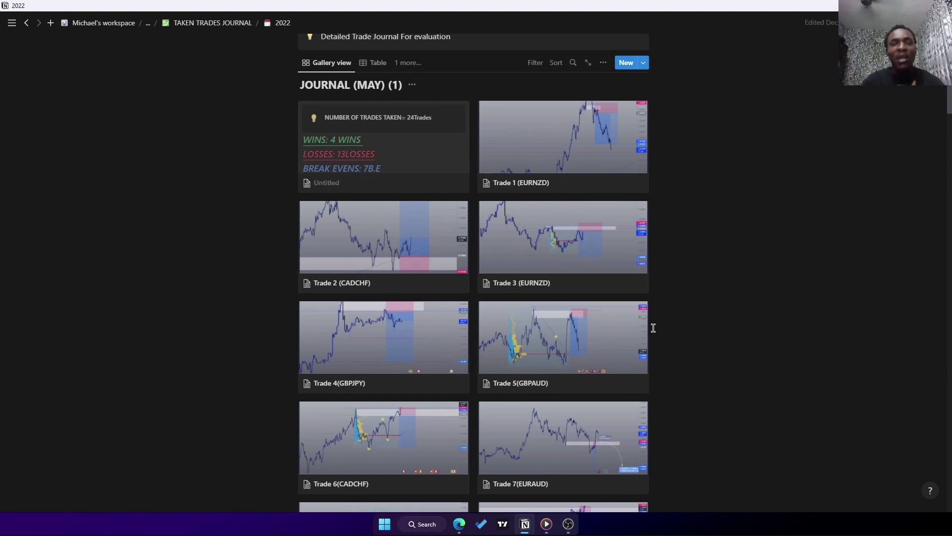
scroll(688, 277, down, 18)
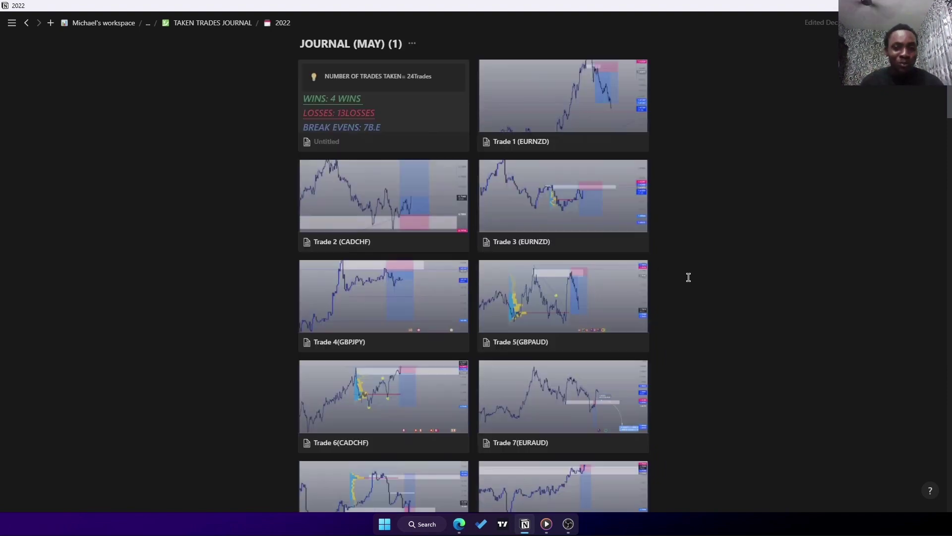
scroll(688, 277, down, 8)
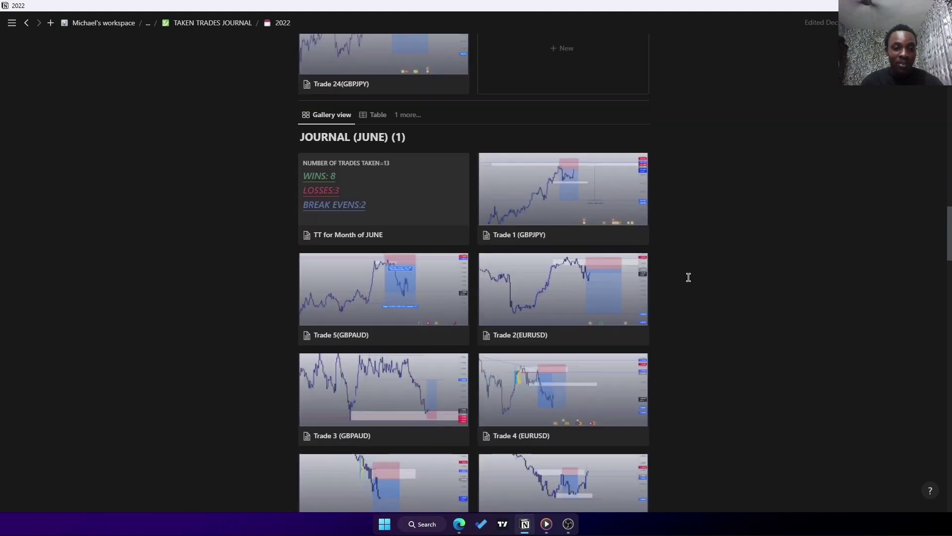
scroll(371, 246, down, 2)
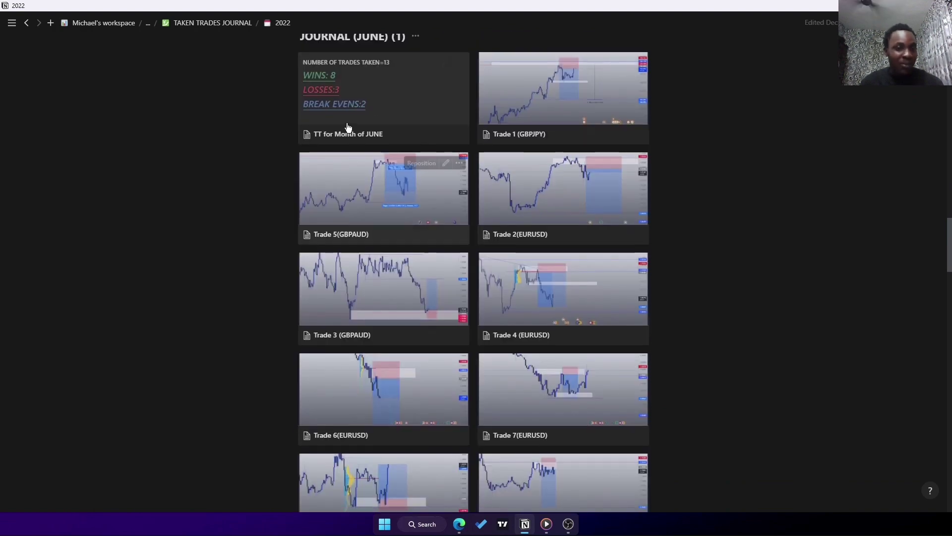
scroll(345, 127, up, 1)
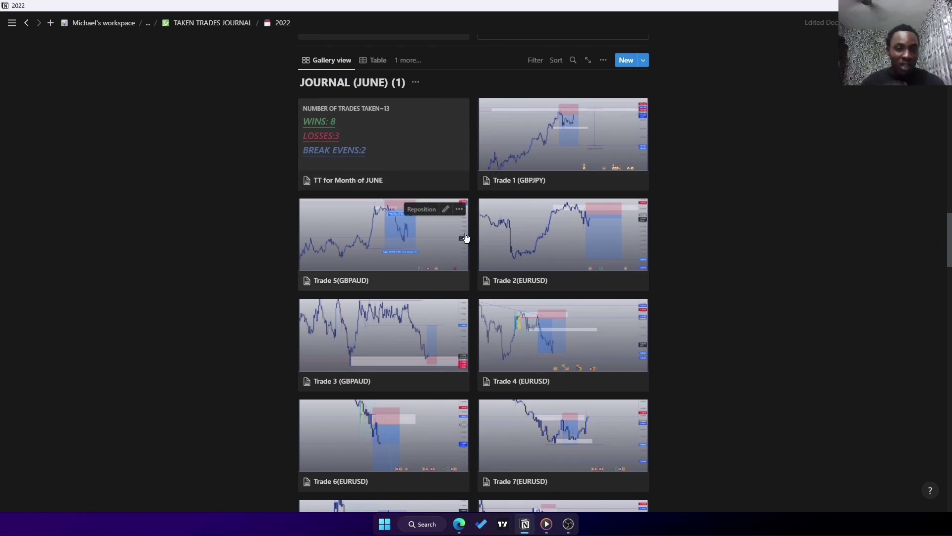
scroll(465, 238, down, 6)
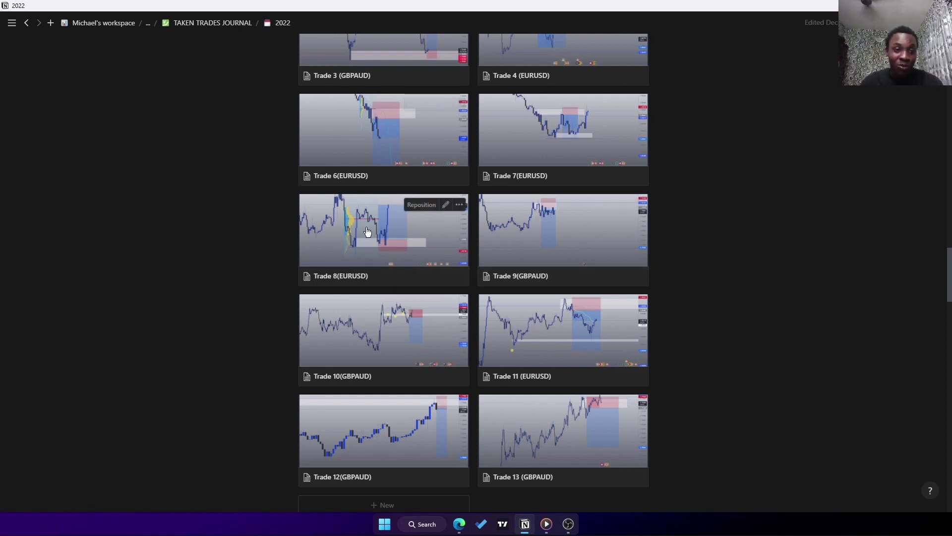
scroll(367, 231, down, 15)
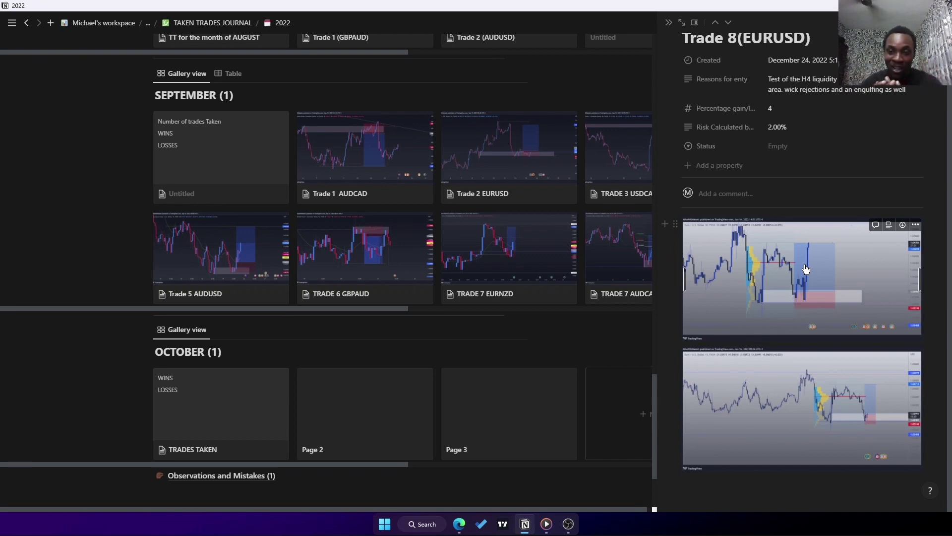
scroll(805, 269, up, 1)
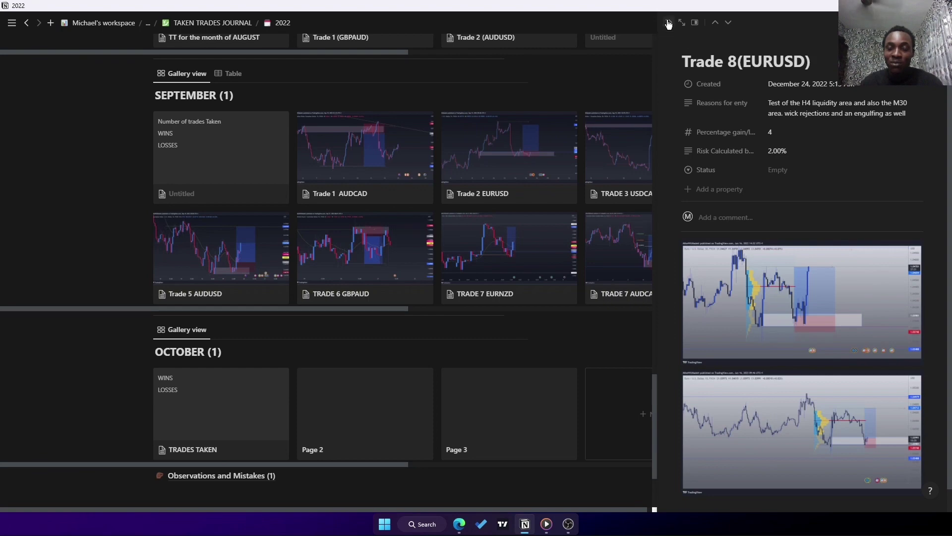
- Close the Trade 8 (EURUSD) preview and scroll down to the JOURNAL JULY (1) gallery
key(Escape)
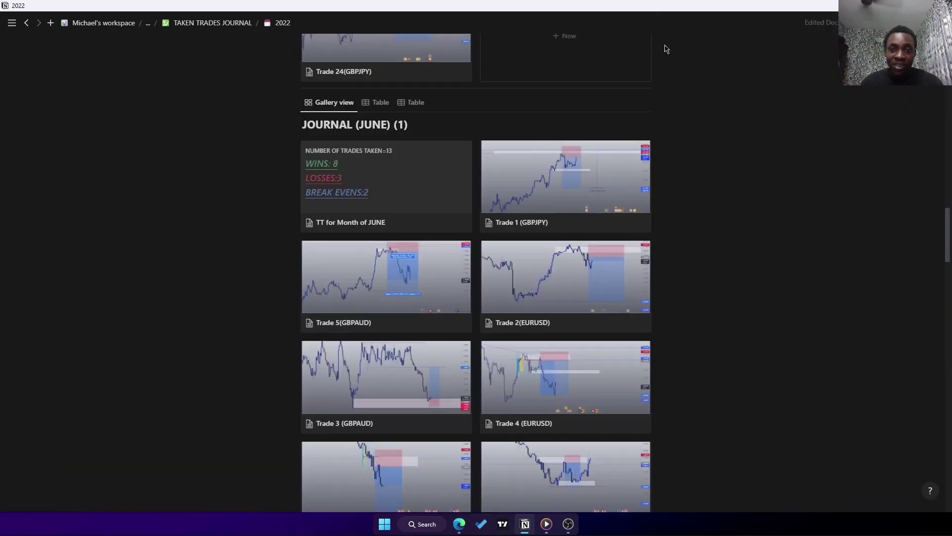
scroll(615, 205, down, 4)
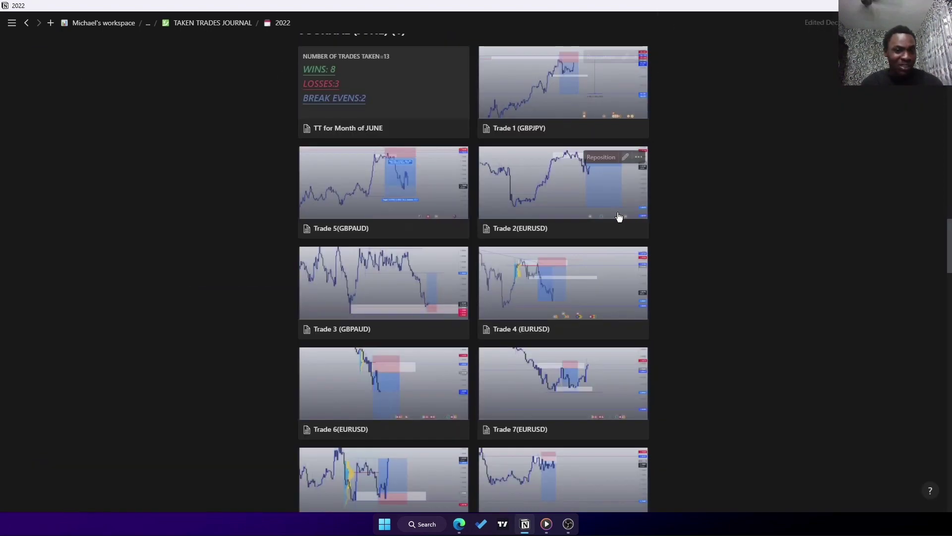
scroll(572, 287, down, 4)
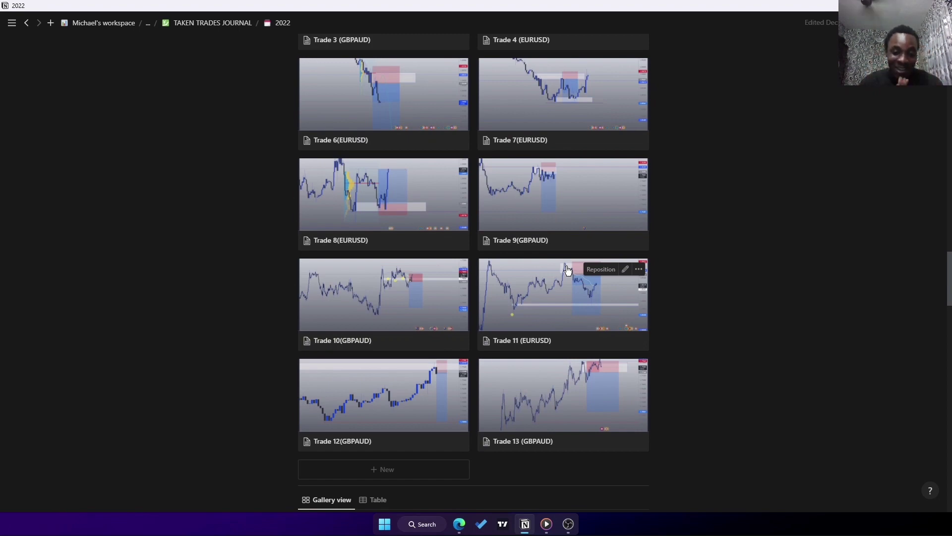
scroll(568, 269, down, 8)
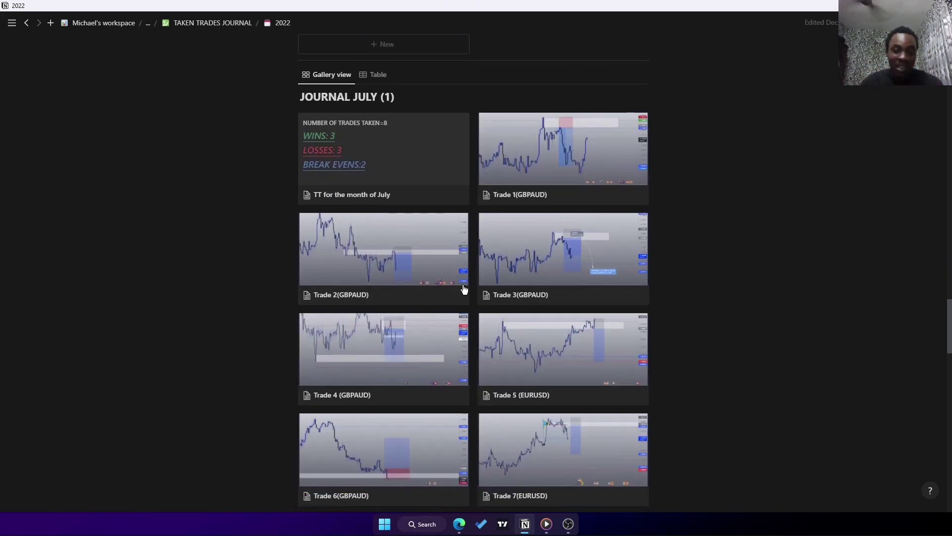
- Go up through TAKEN TRADES JOURNAL and Trading to open the CHALLENGE ACCOUNTS JOURNAL
click(199, 23)
click(168, 23)
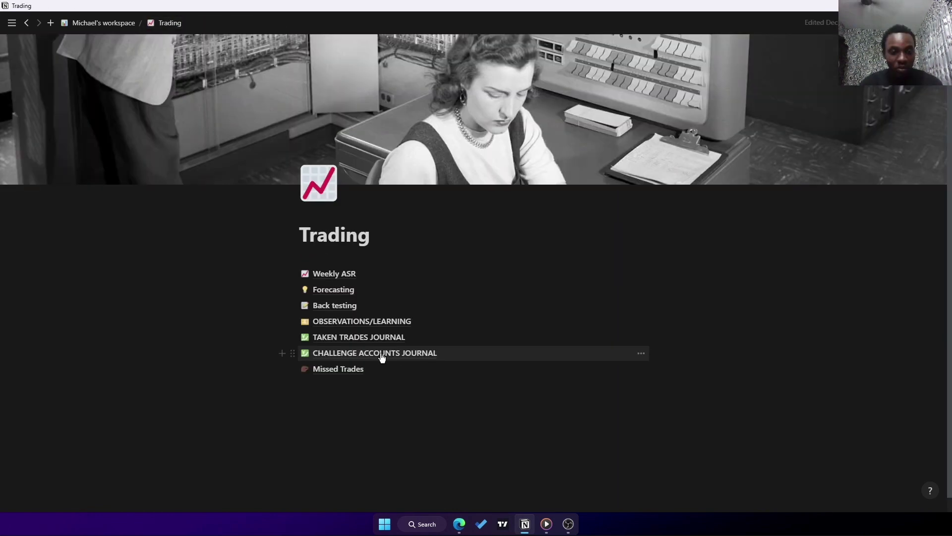
click(359, 353)
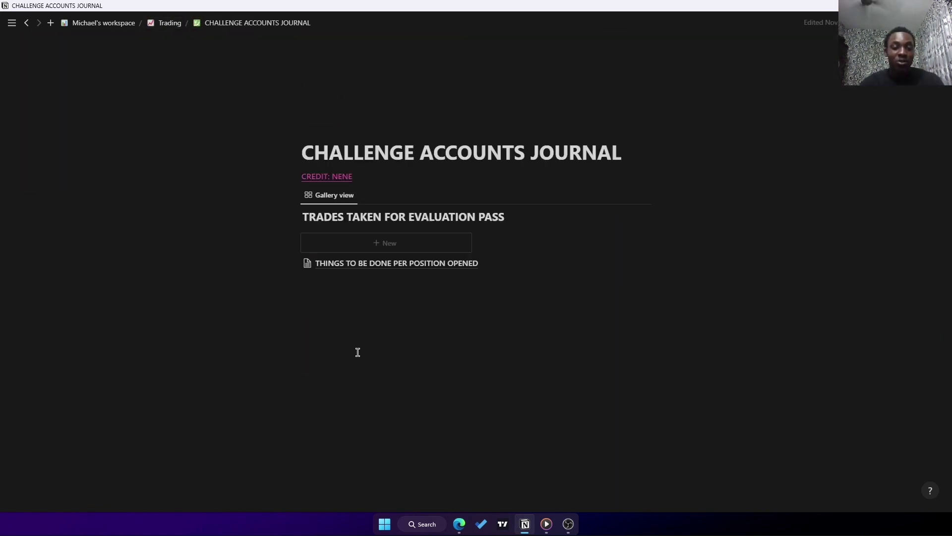
- Scroll through the challenge gallery's chart cards, from EURAUD, GOLD and USDCAD to GBPCHF
scroll(357, 355, down, 5)
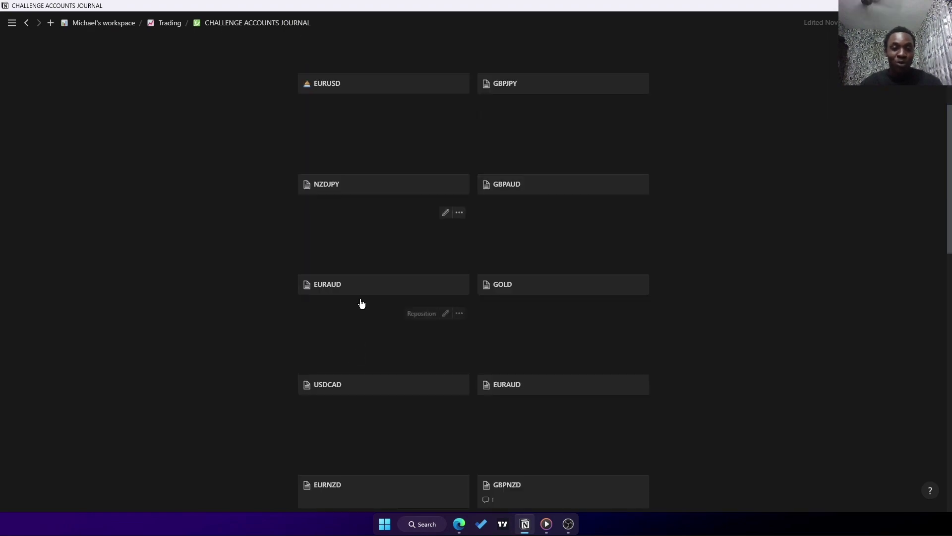
scroll(397, 242, down, 2)
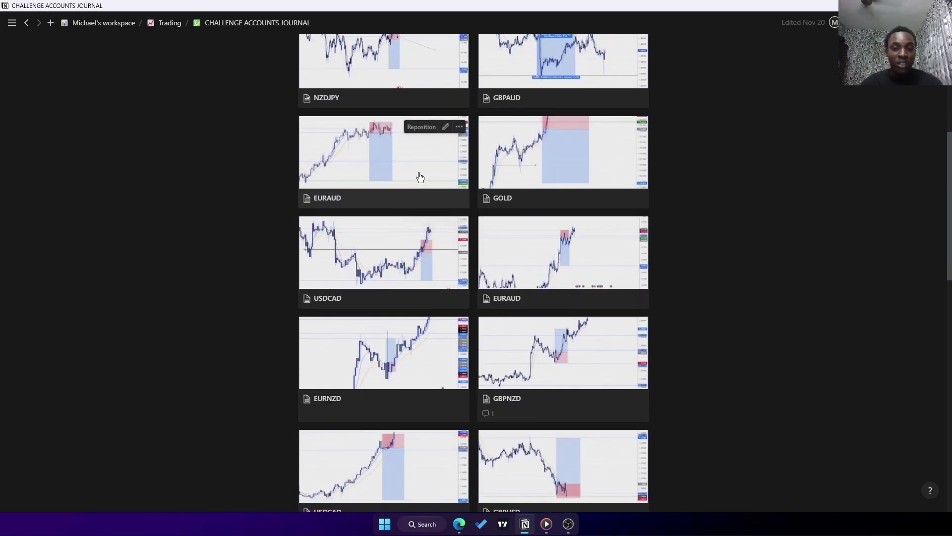
scroll(419, 177, down, 1)
scroll(419, 177, up, 3)
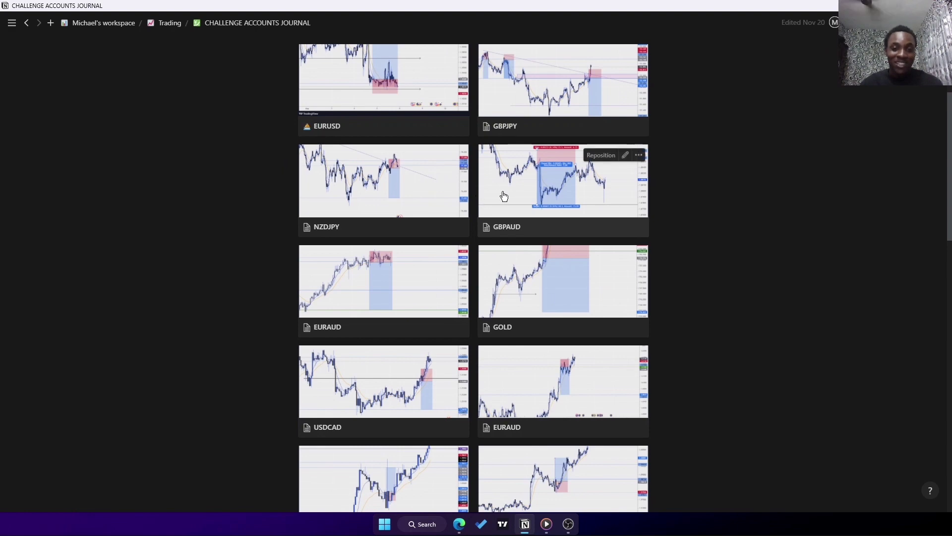
scroll(524, 229, down, 3)
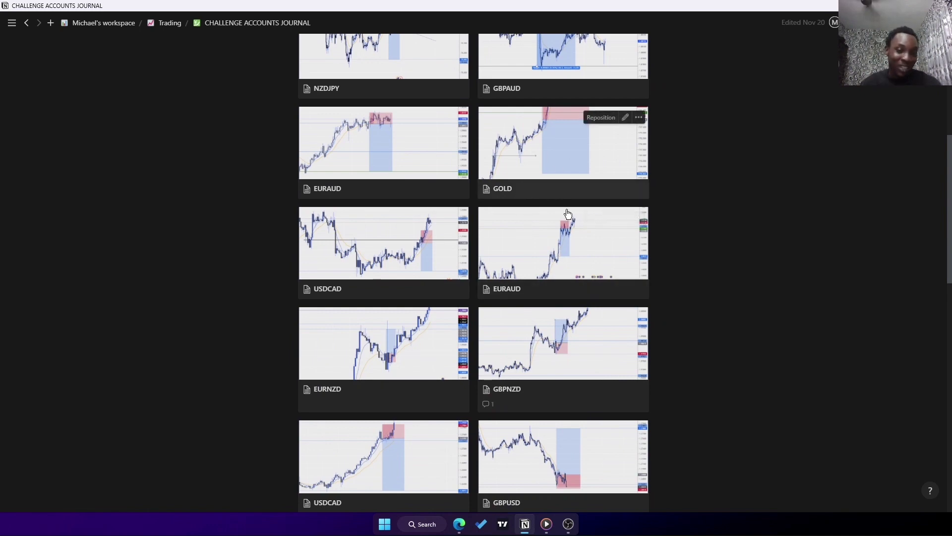
scroll(570, 183, up, 2)
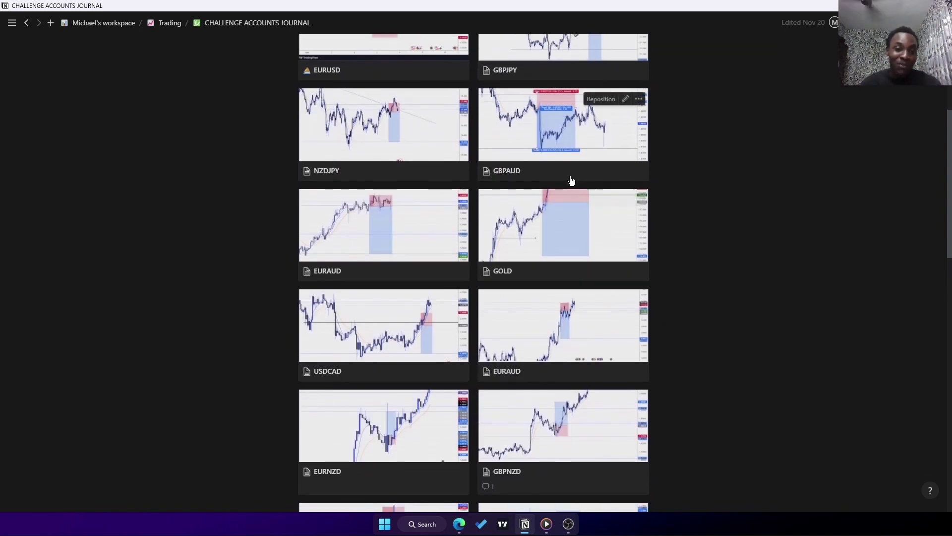
scroll(571, 181, down, 4)
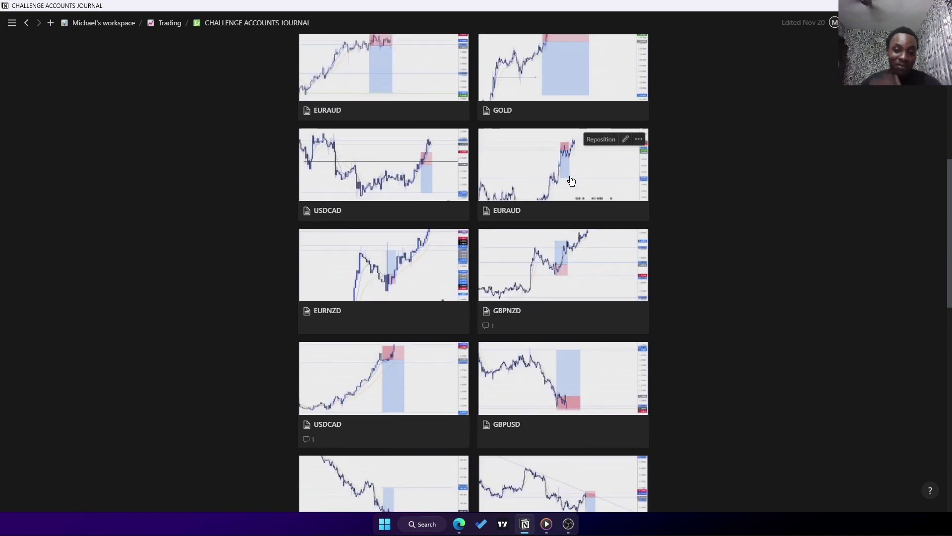
scroll(571, 181, down, 3)
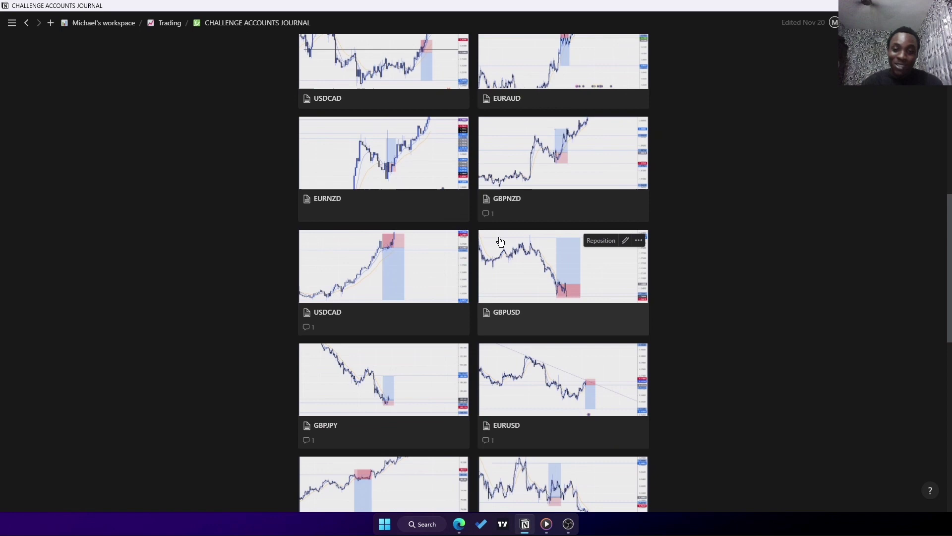
scroll(566, 309, down, 3)
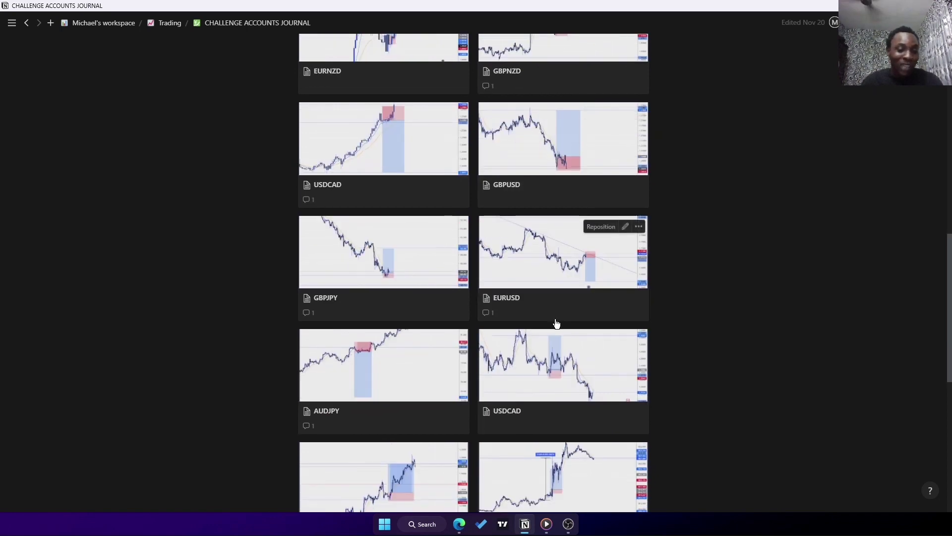
scroll(556, 323, down, 1)
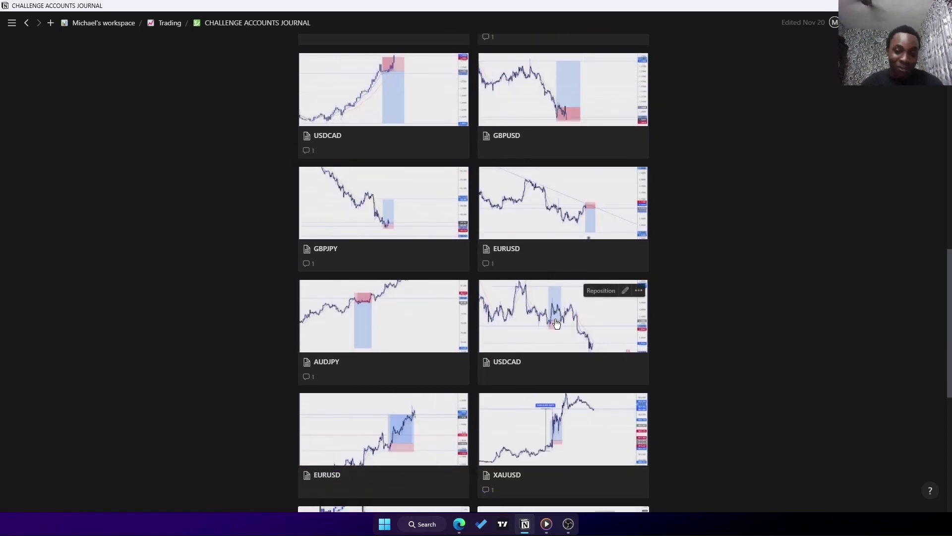
scroll(557, 323, down, 4)
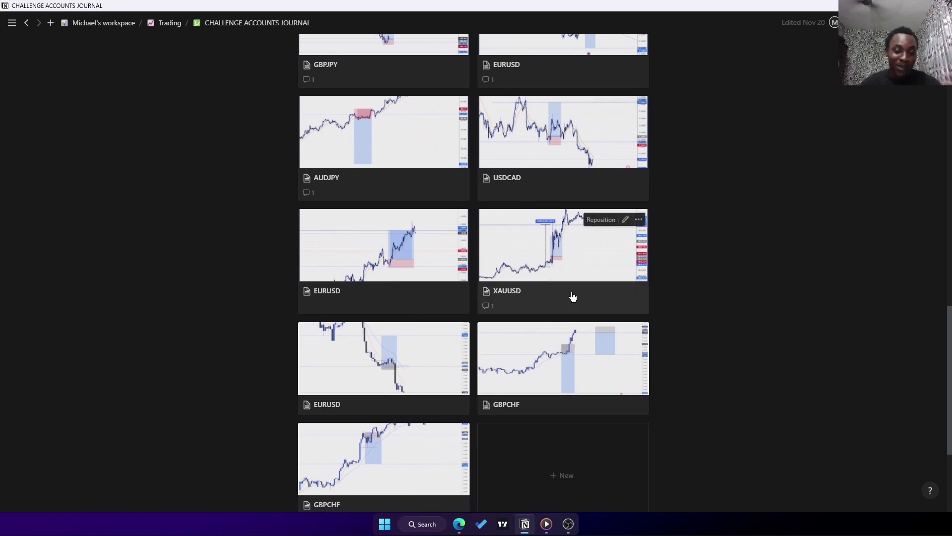
scroll(570, 295, down, 1)
scroll(550, 228, up, 3)
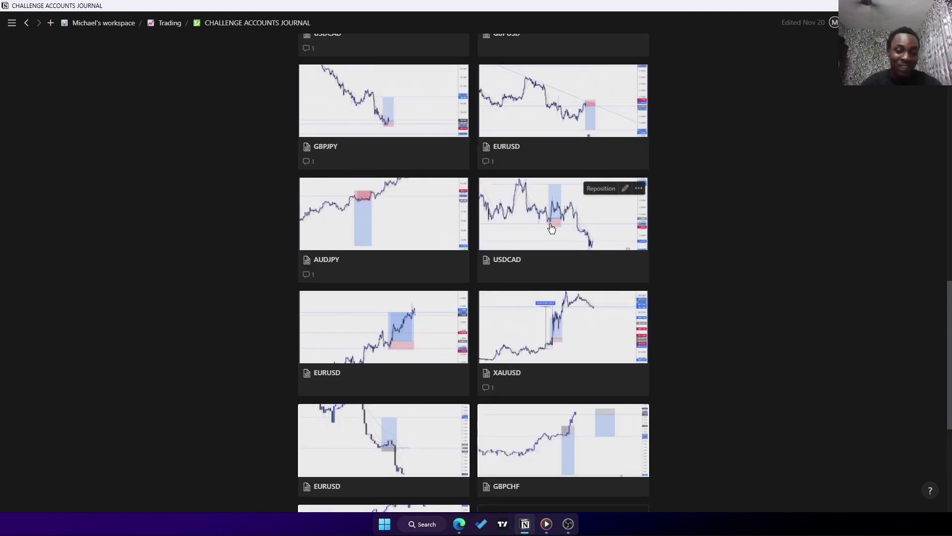
scroll(550, 220, up, 4)
scroll(548, 218, down, 2)
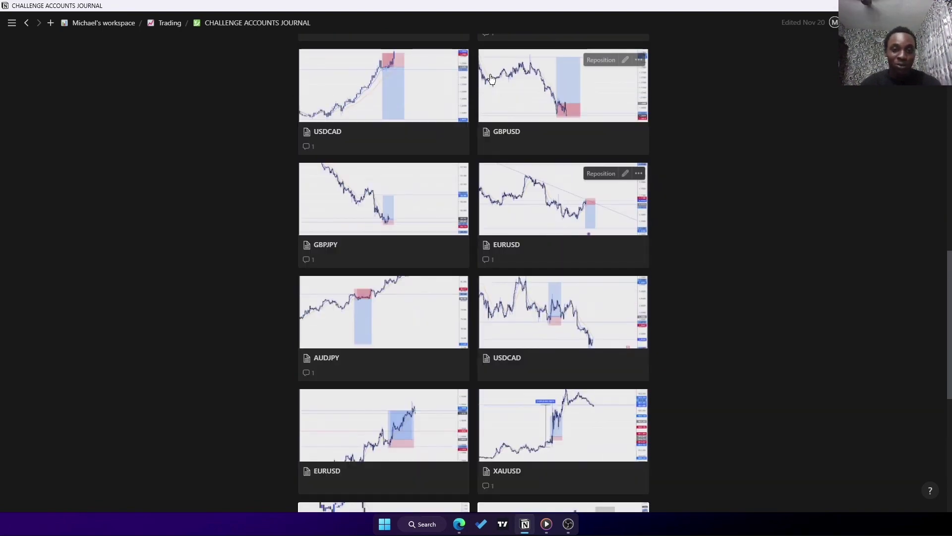
- Go back to Trading and open Missed Trades, showing cards Page 1, Page 2 and Page 3
click(168, 25)
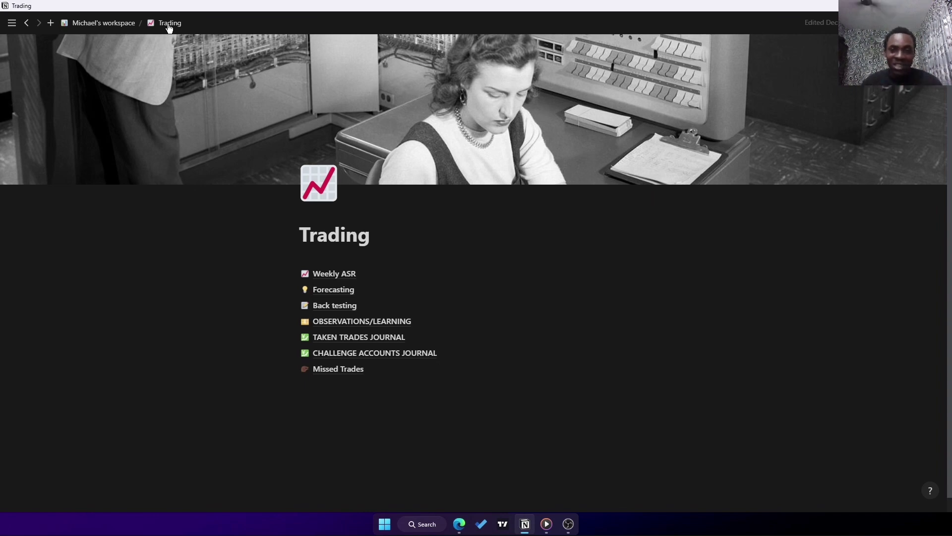
click(337, 372)
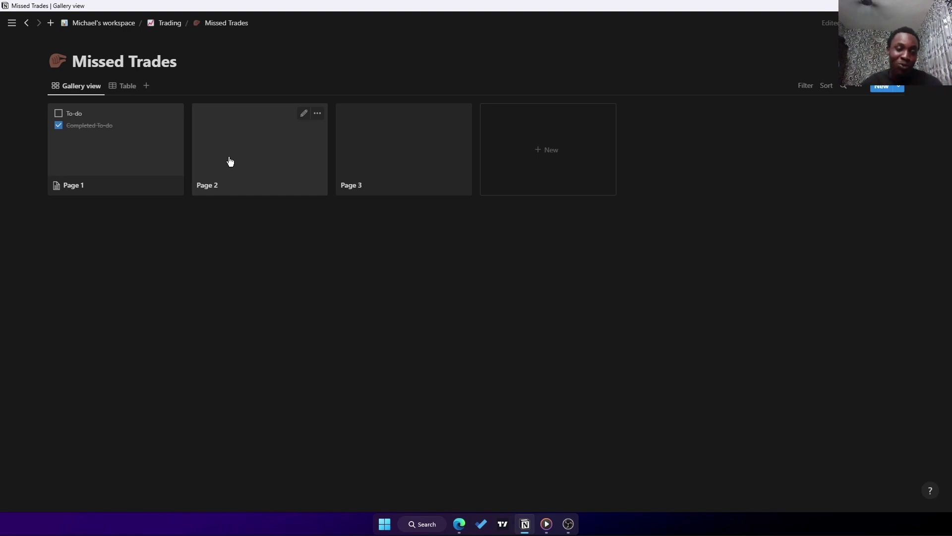
- Return to the Trading page and scroll its sub-page list from Weekly ASR to Missed Trades
click(171, 23)
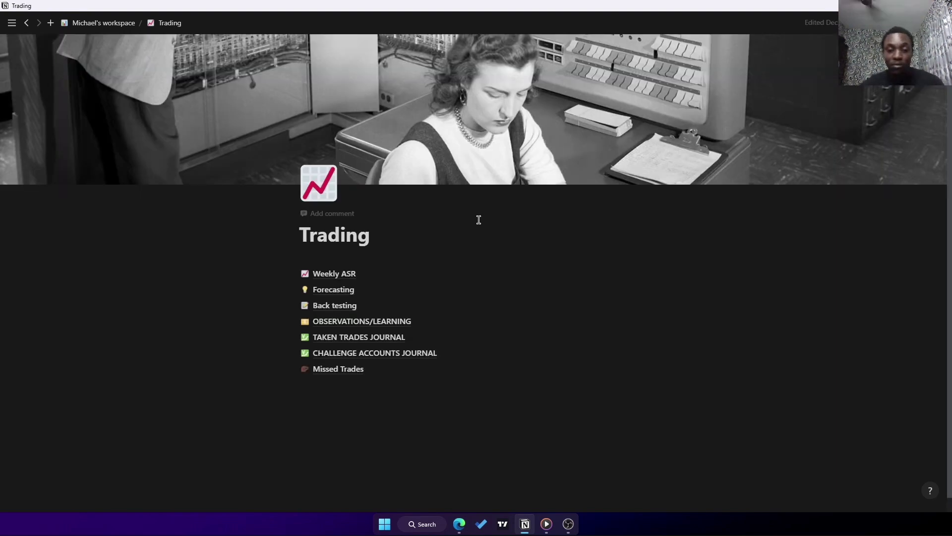
scroll(457, 340, down, 1)
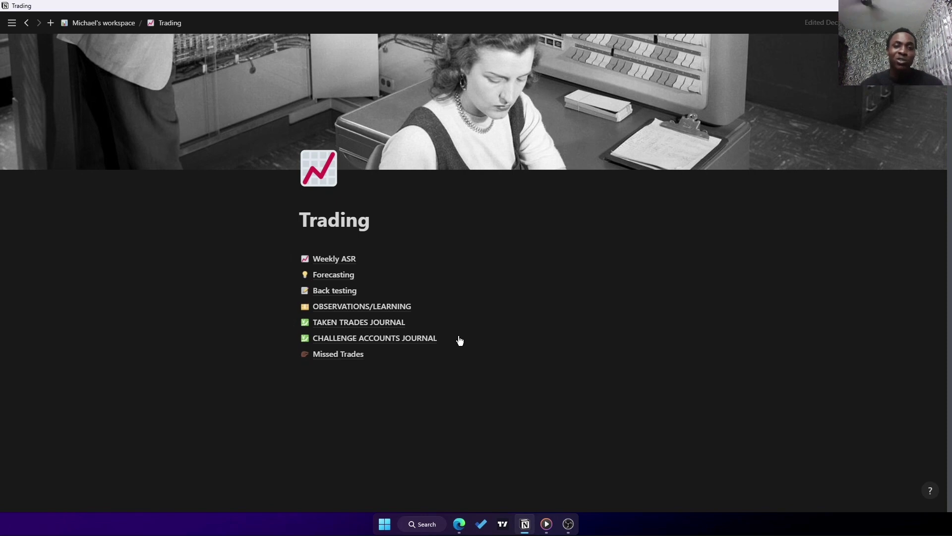